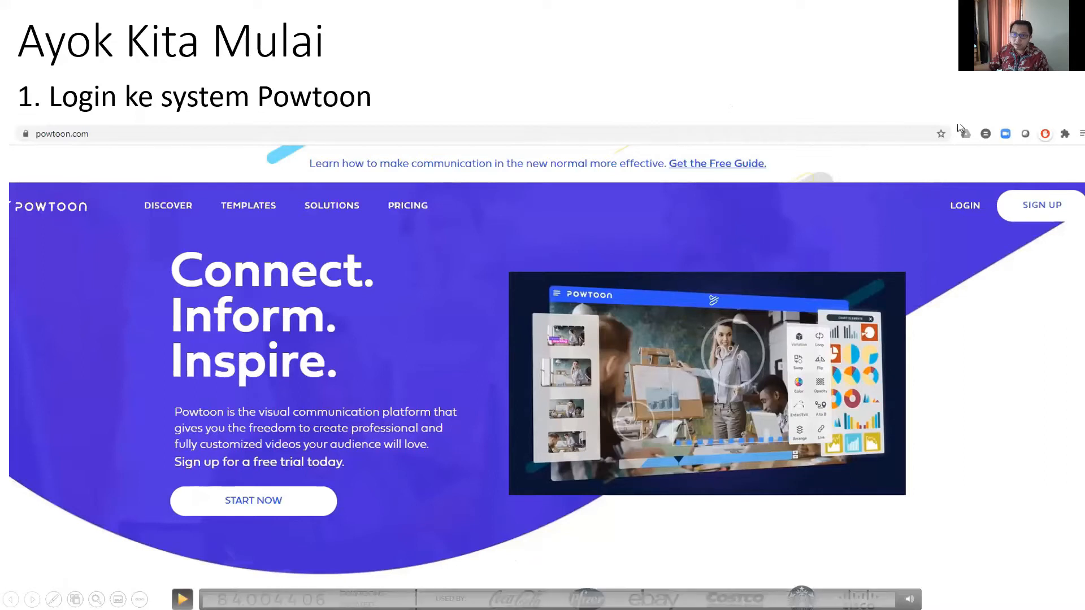
Play the embedded video on the "Login ke system Powtoon" slide to view the login and look selection demonstration
click(181, 599)
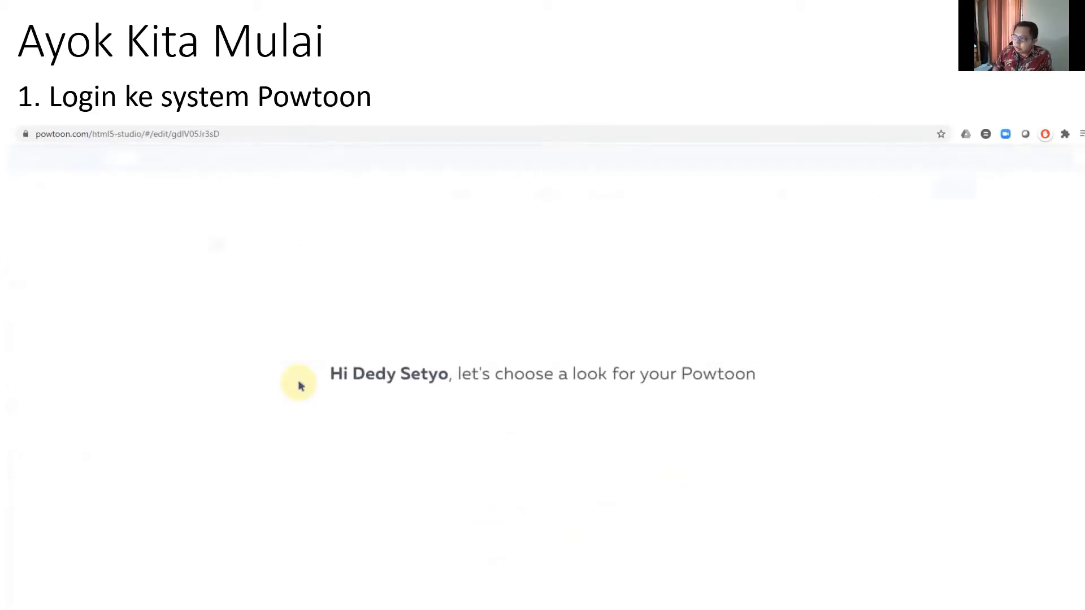
click(397, 410)
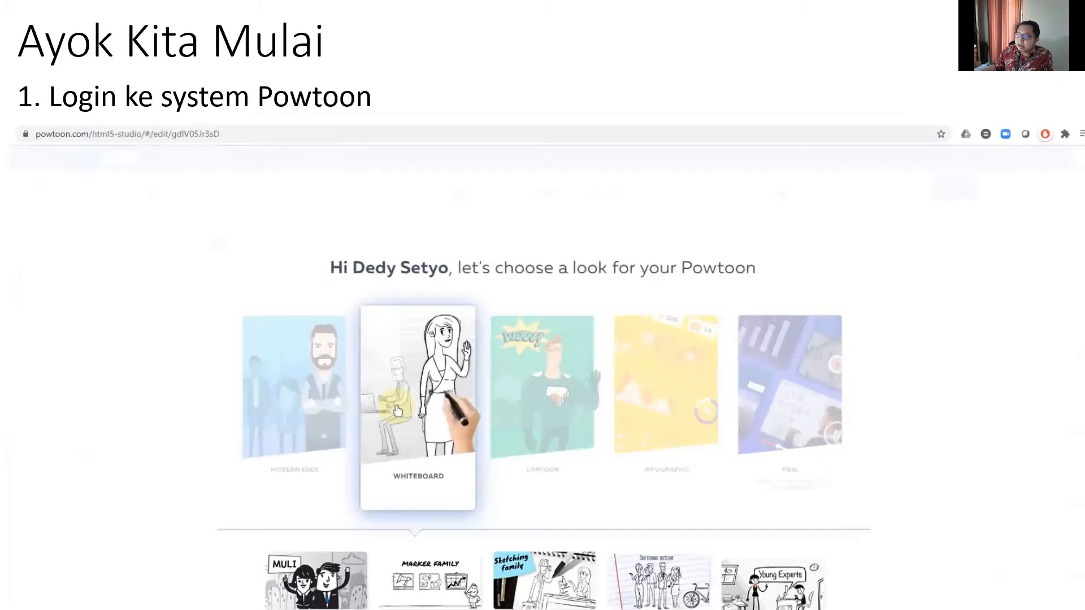
click(754, 354)
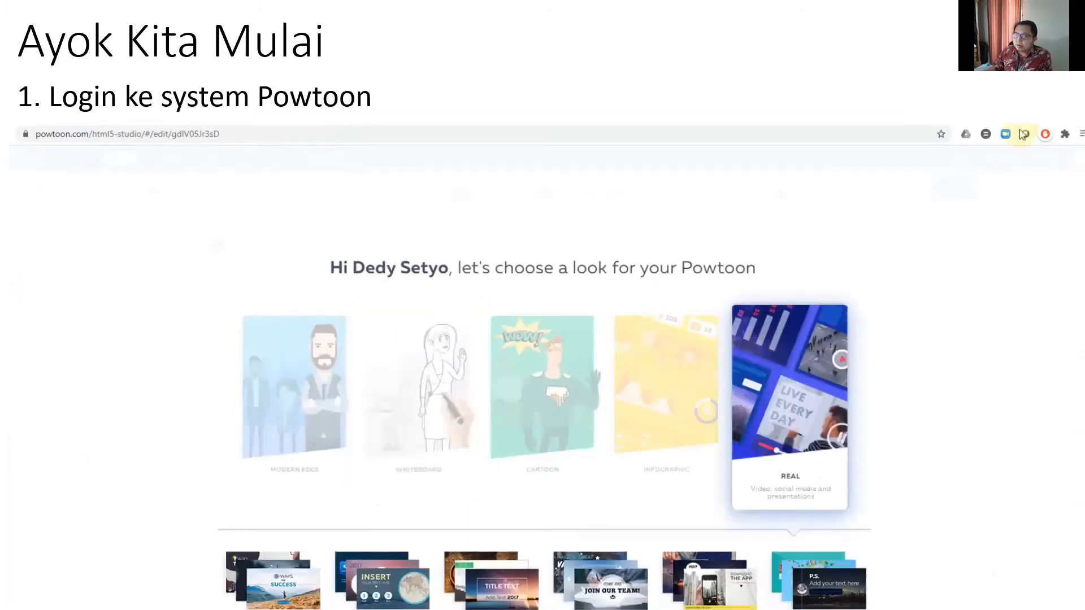
click(341, 389)
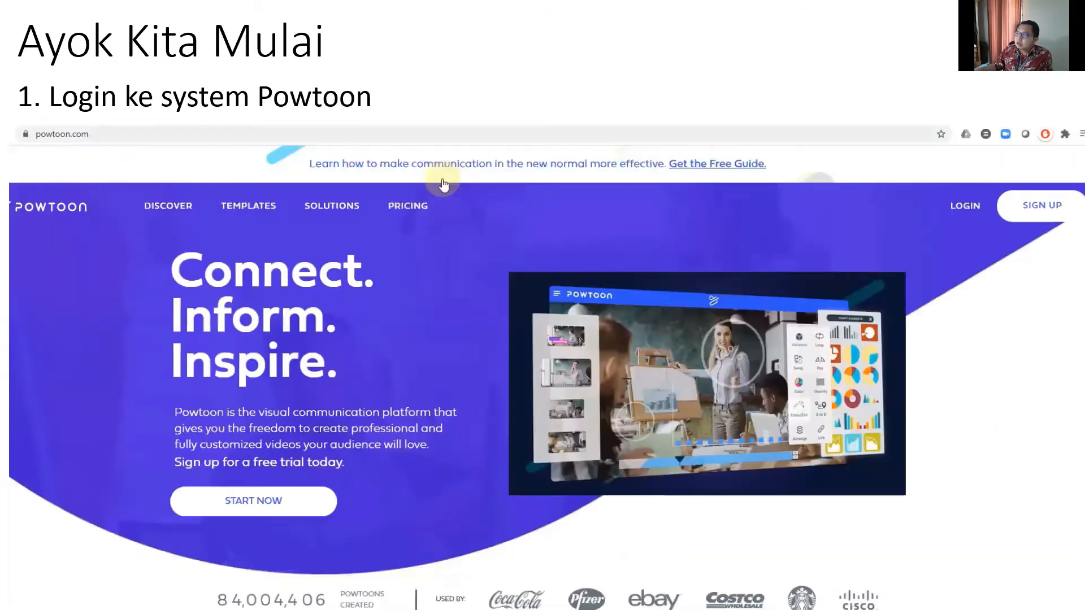
Advance through the remaining slides to "Terus berlatih !", end the slide show and switch to the browser showing powtoon.com
key(Right)
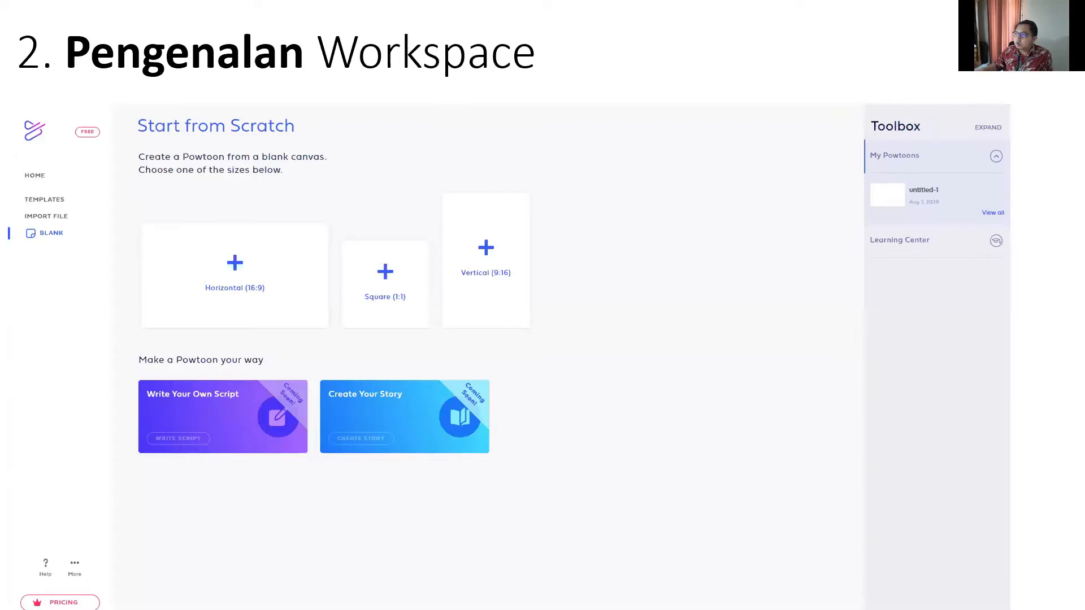
key(Right)
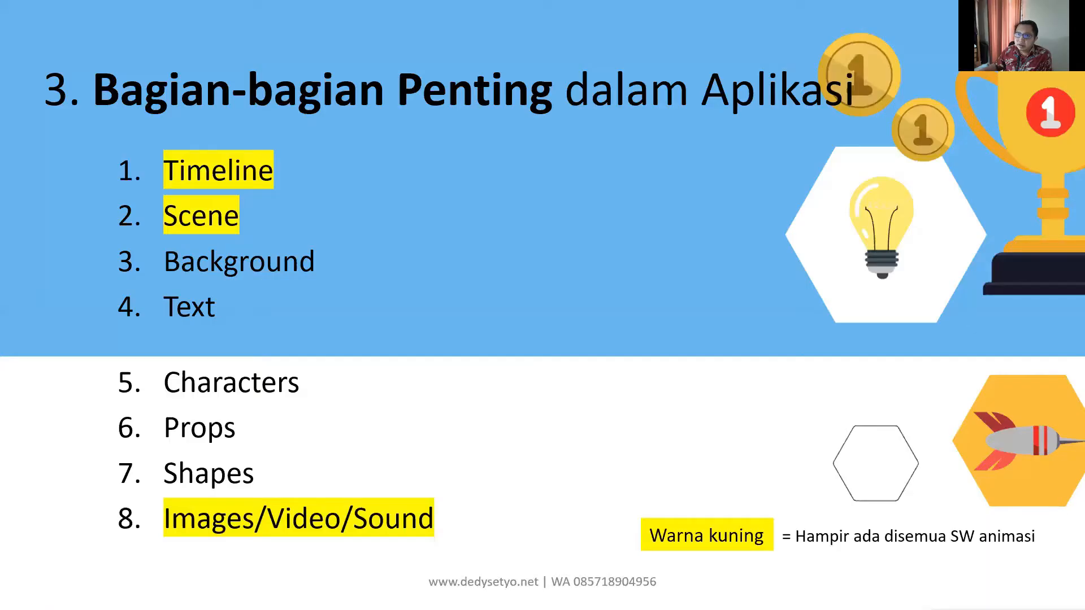
key(Right)
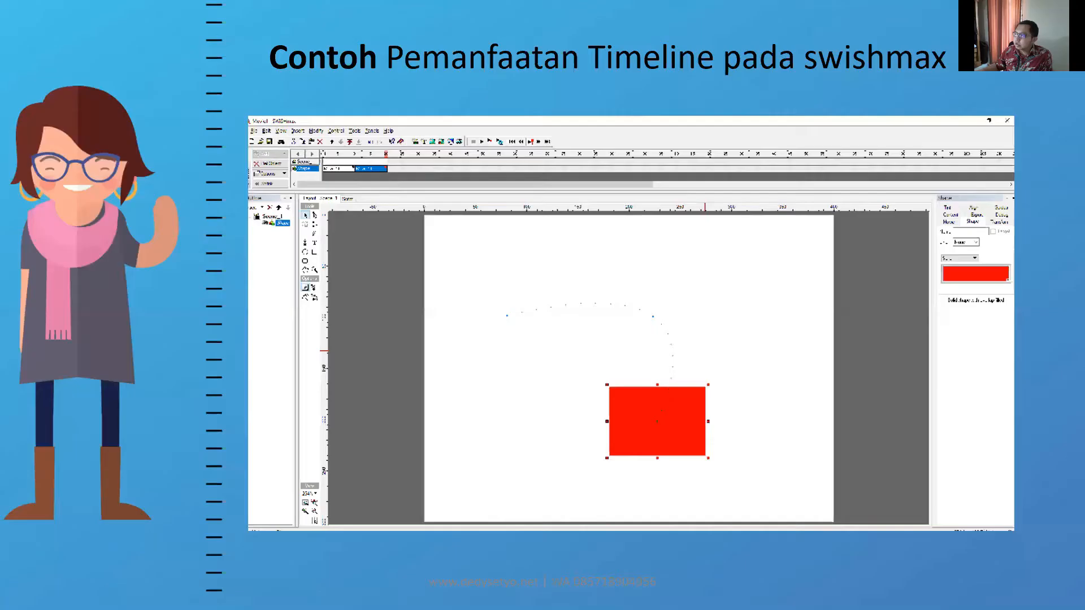
key(Right)
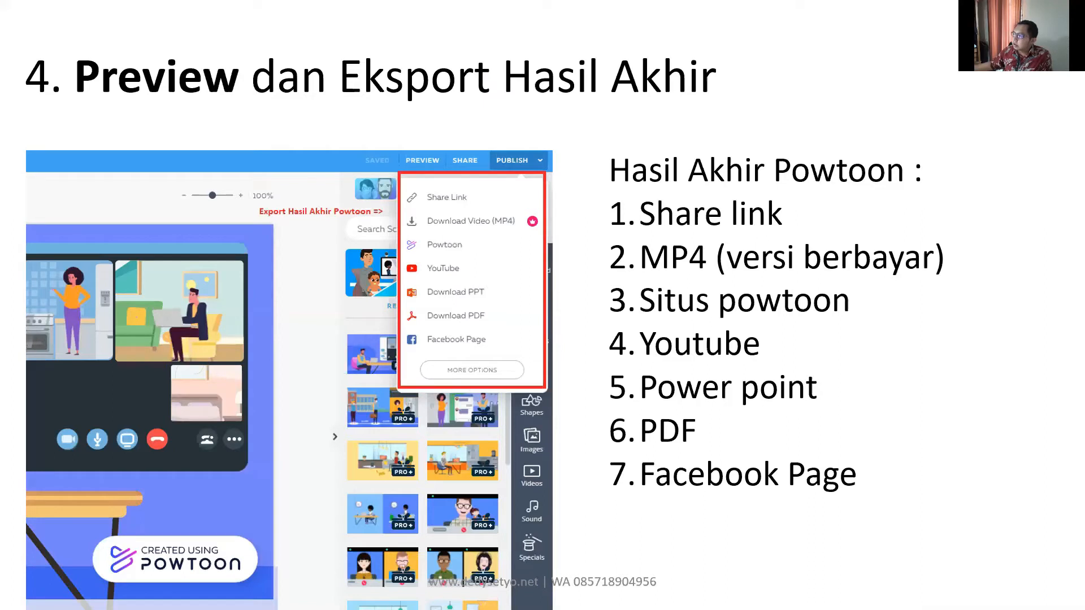
click(457, 204)
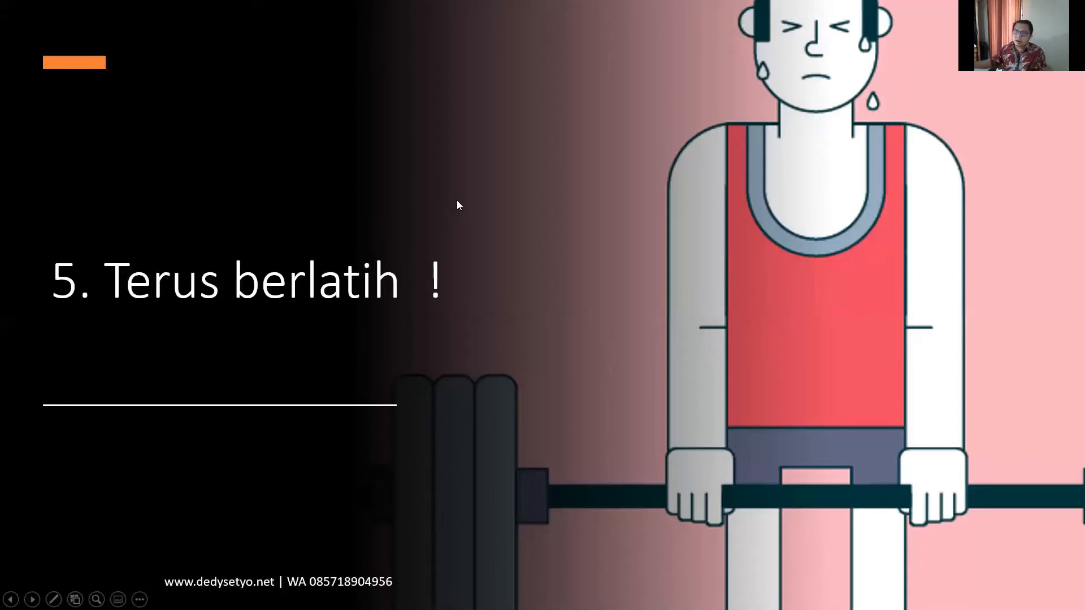
key(Escape)
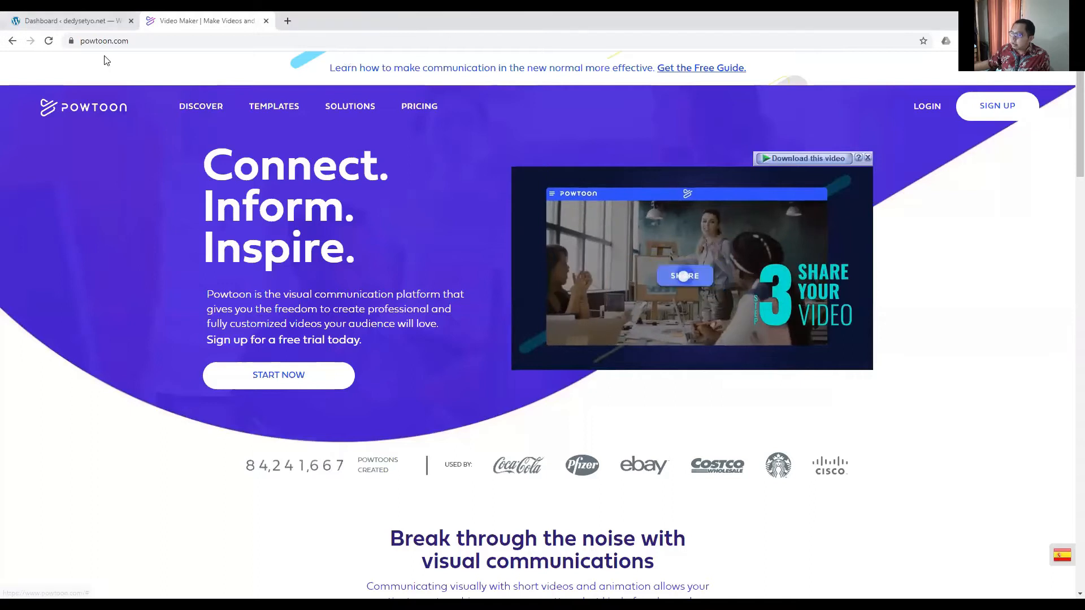
Log in to the Powtoon account from the powtoon.com homepage
click(163, 41)
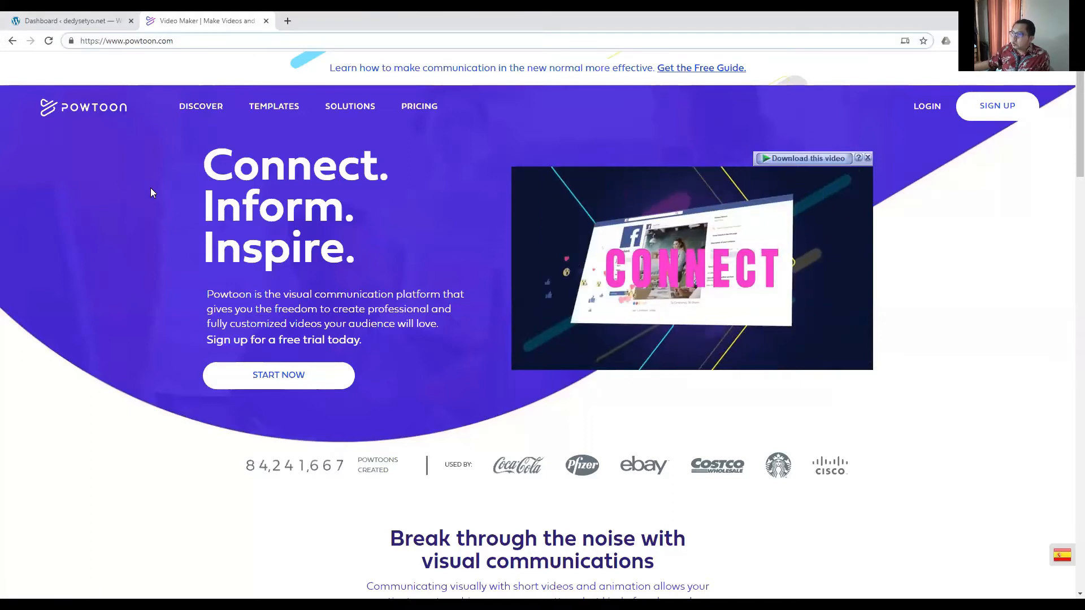
click(1006, 273)
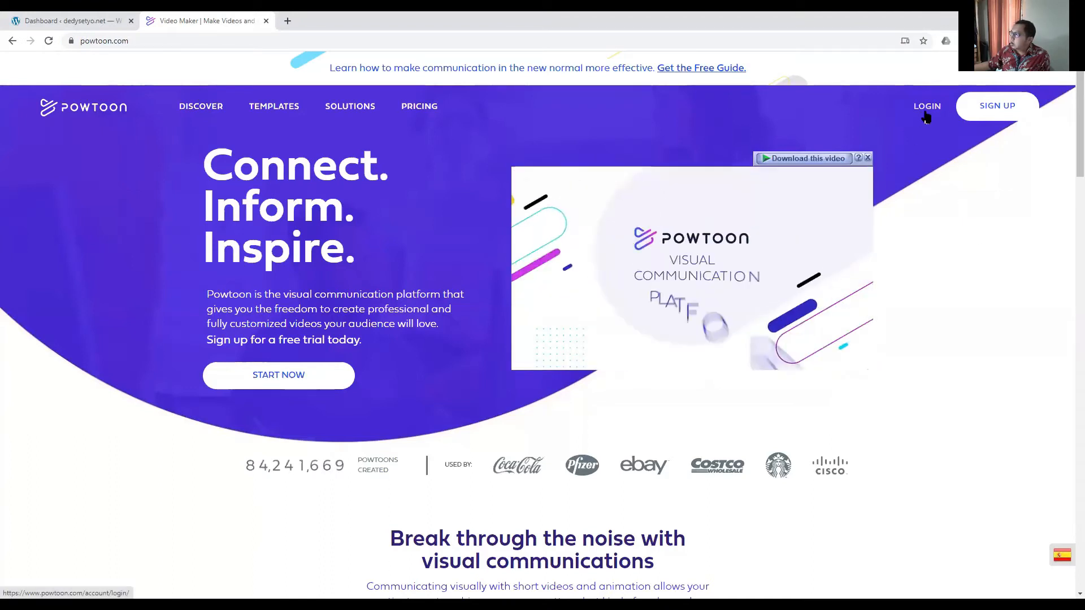
click(918, 110)
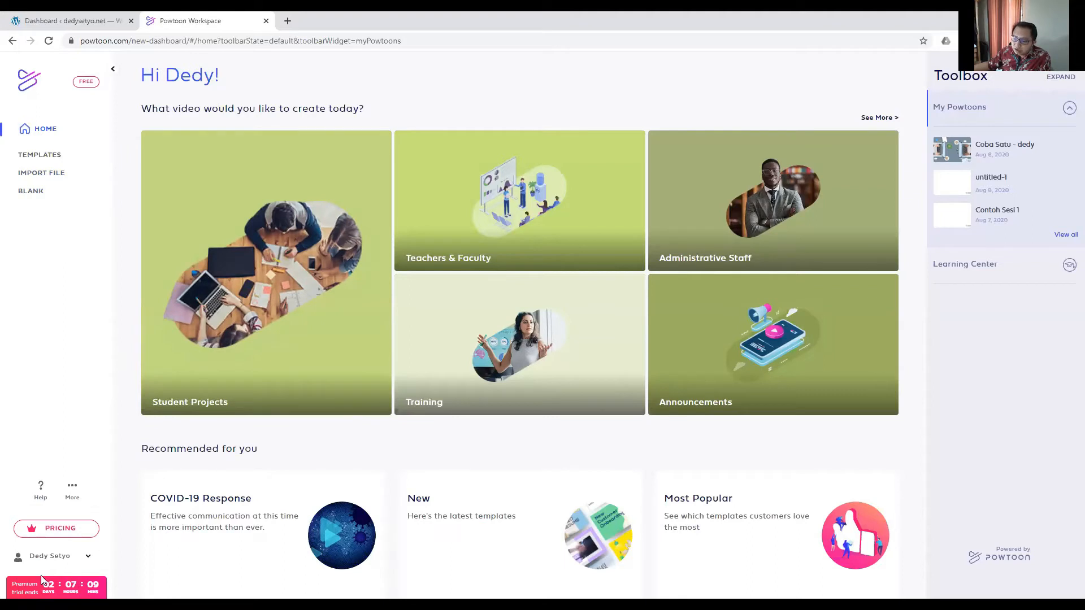
Start a blank Powtoon from scratch in the Horizontal (16:9) size
mouse_move(46, 586)
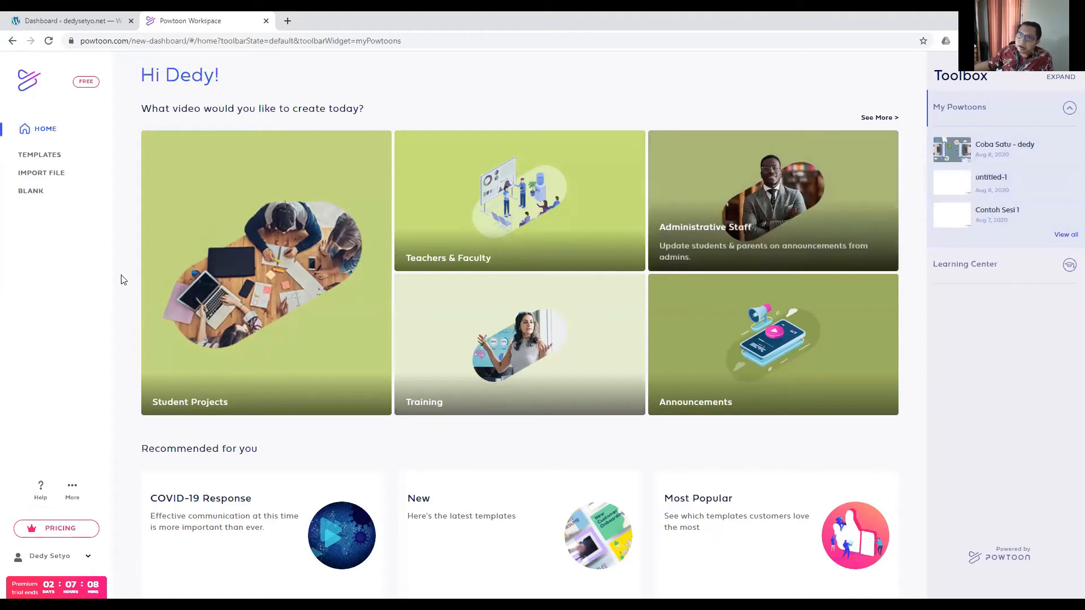
click(38, 195)
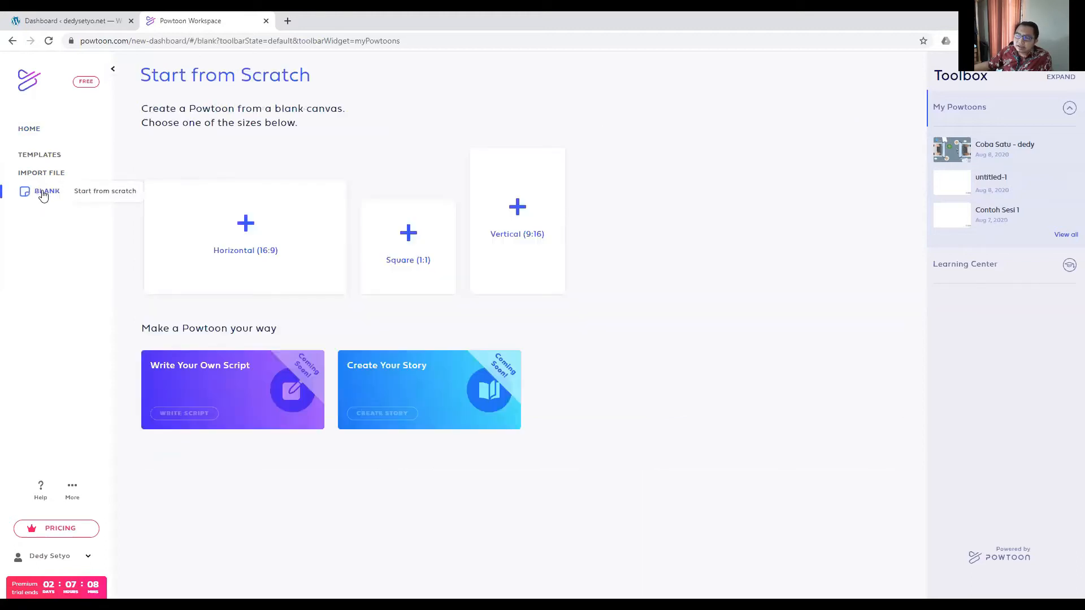
drag(313, 80, 141, 76)
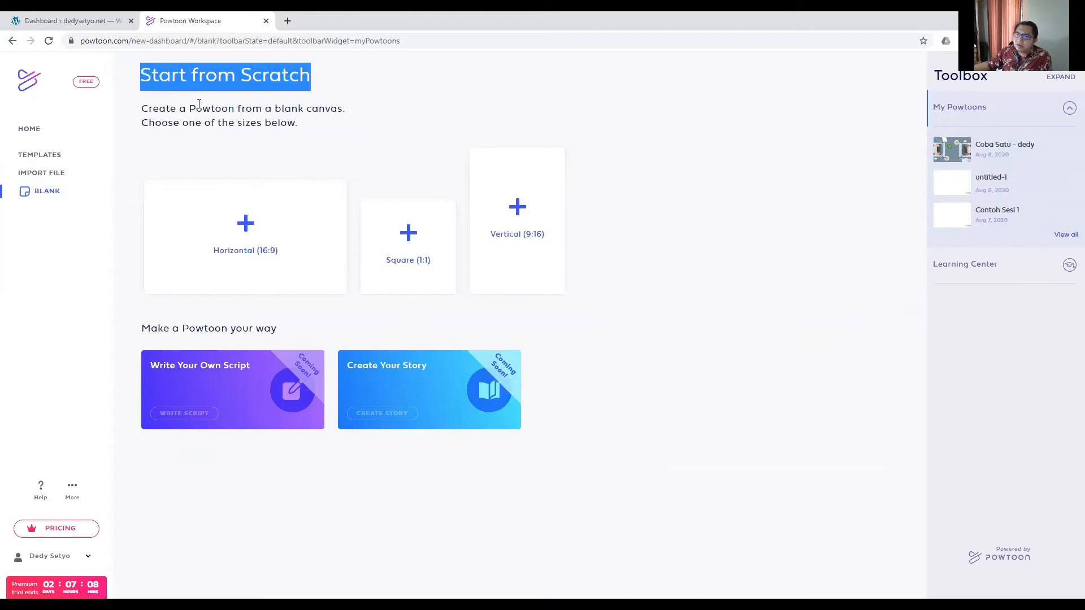
click(331, 84)
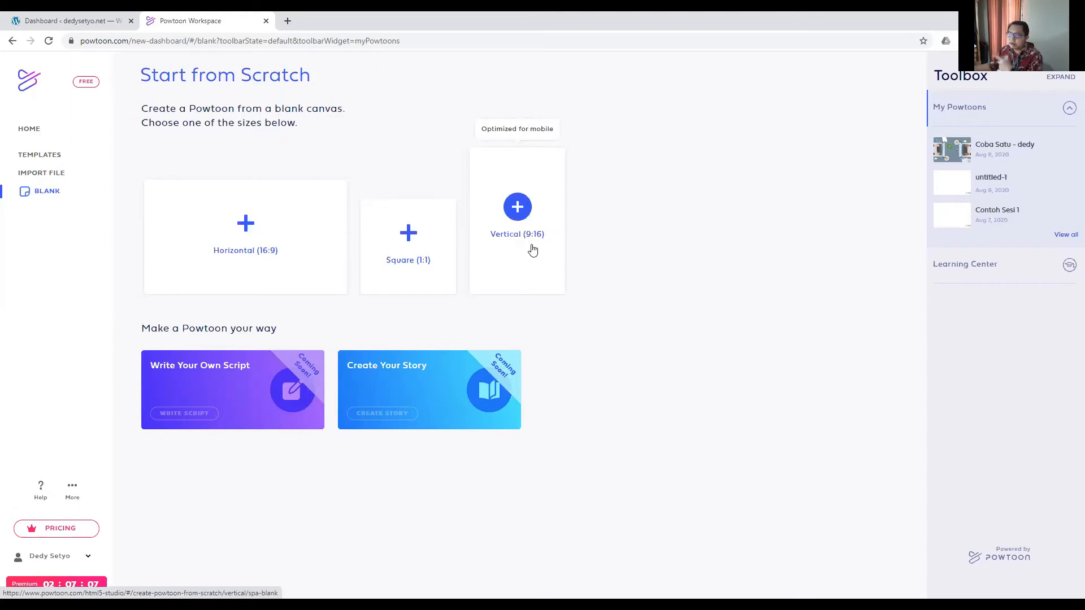
click(242, 226)
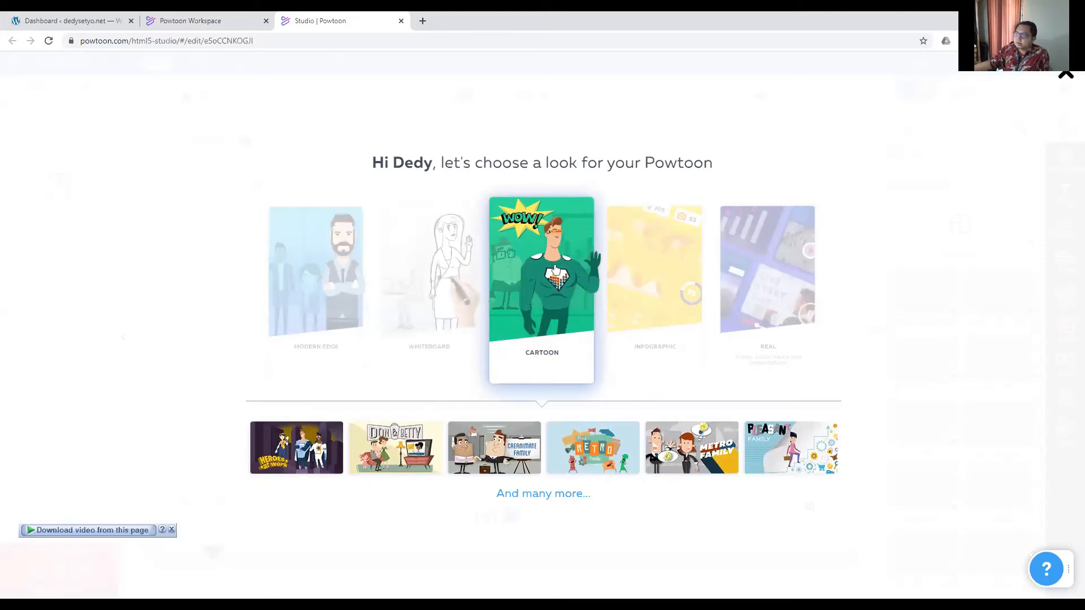
Compare the available looks and choose Modern Edge for the new Powtoon
mouse_move(783, 291)
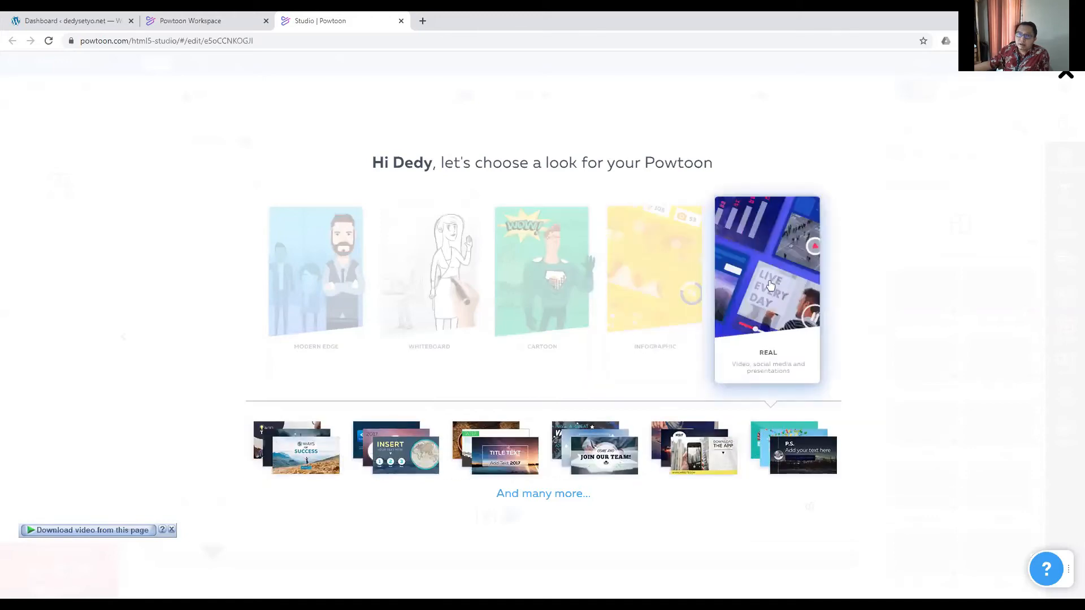
mouse_move(206, 263)
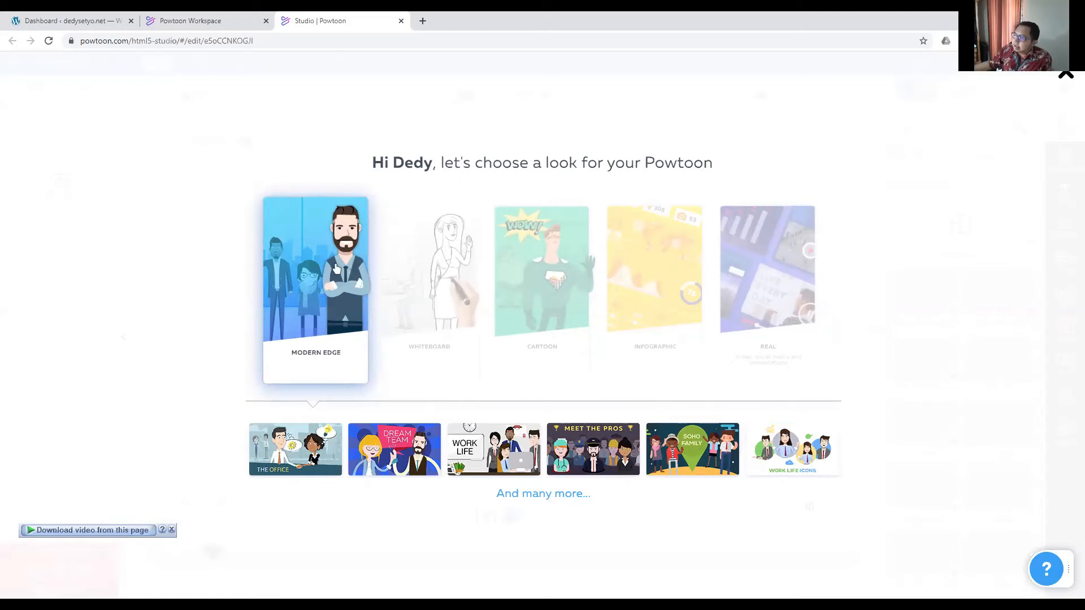
click(335, 268)
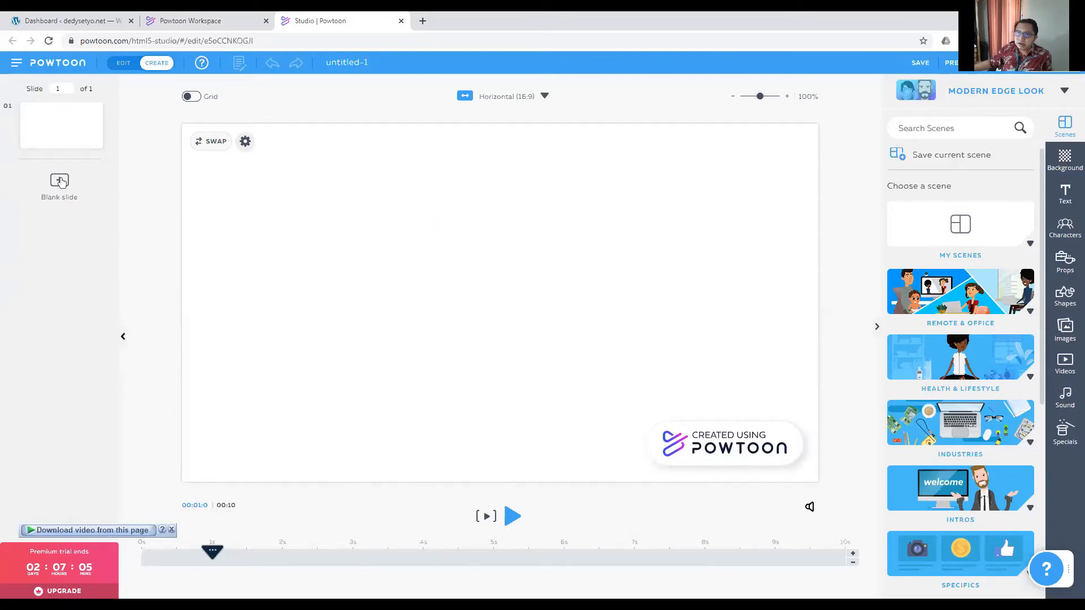
Add two blank slides below the first slide and delete both of them
click(61, 180)
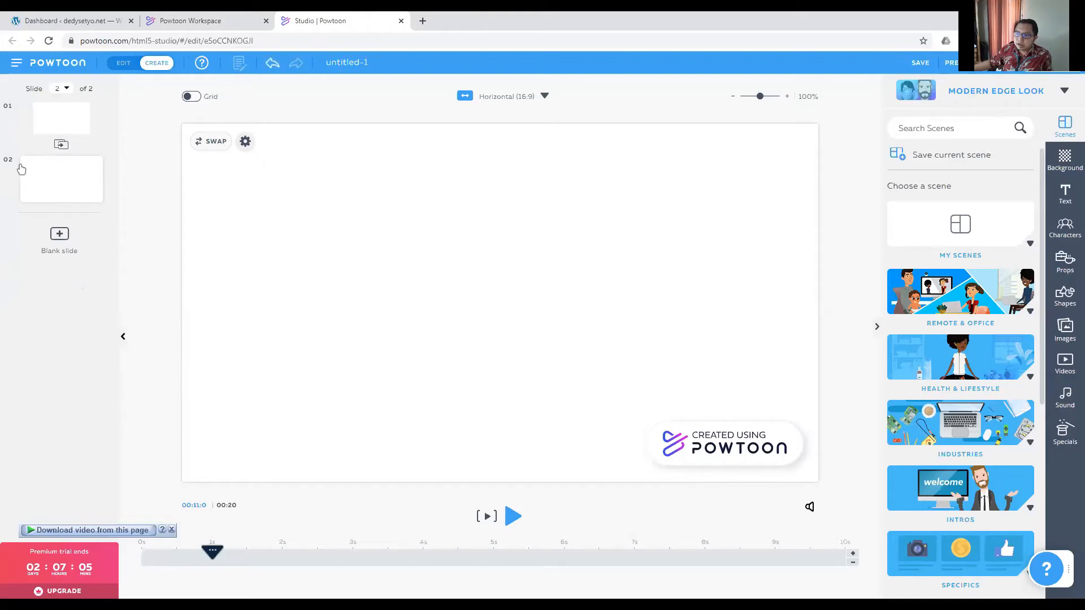
click(61, 251)
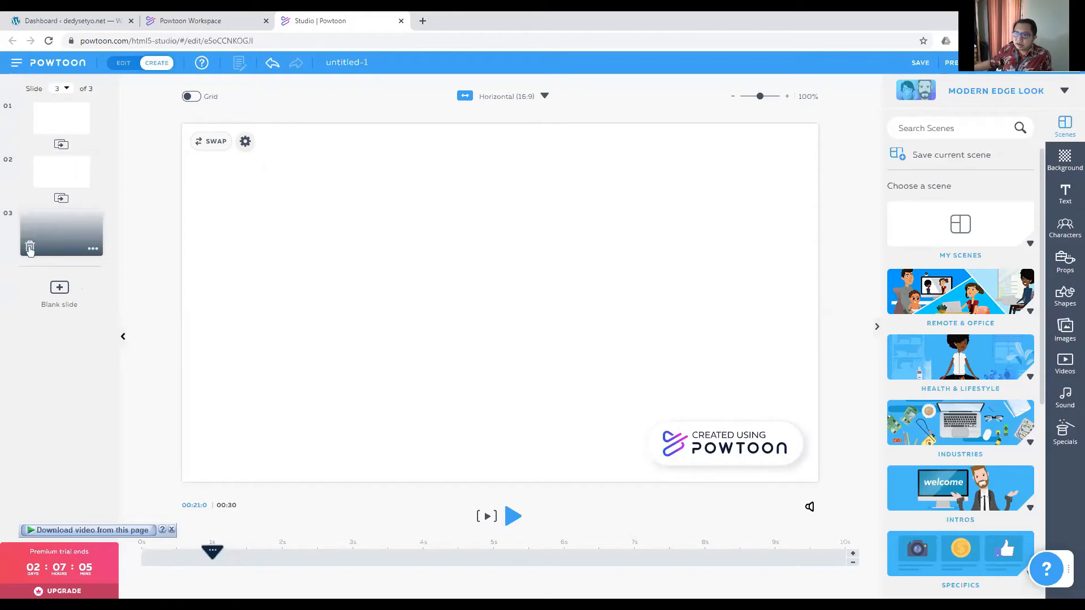
click(30, 250)
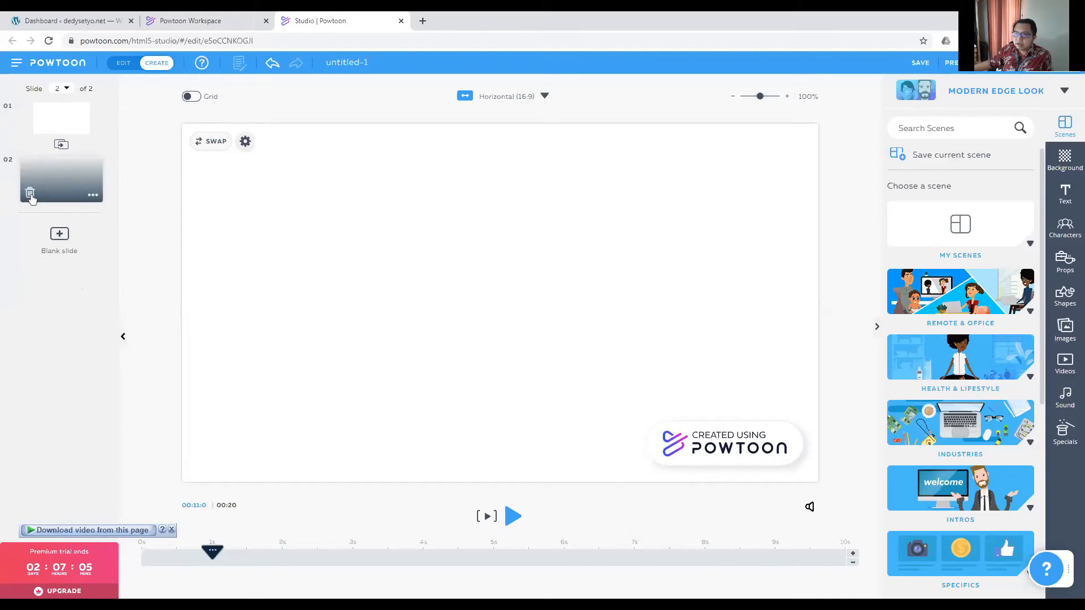
click(30, 193)
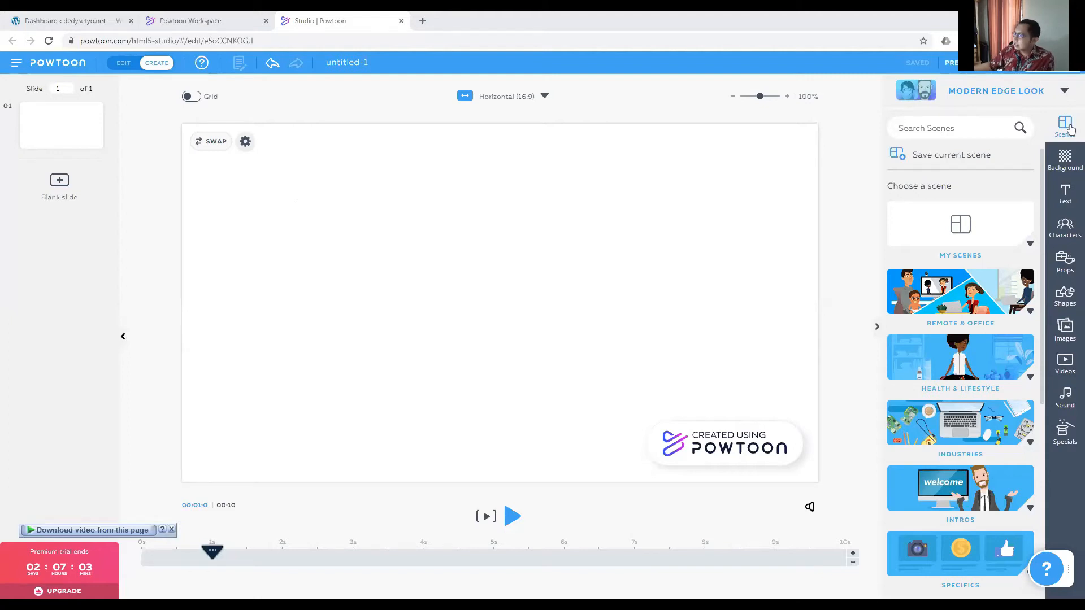
Open the Remote & Office scenes and apply the one with a man at a laptop beside a video call window
click(1071, 129)
click(1072, 128)
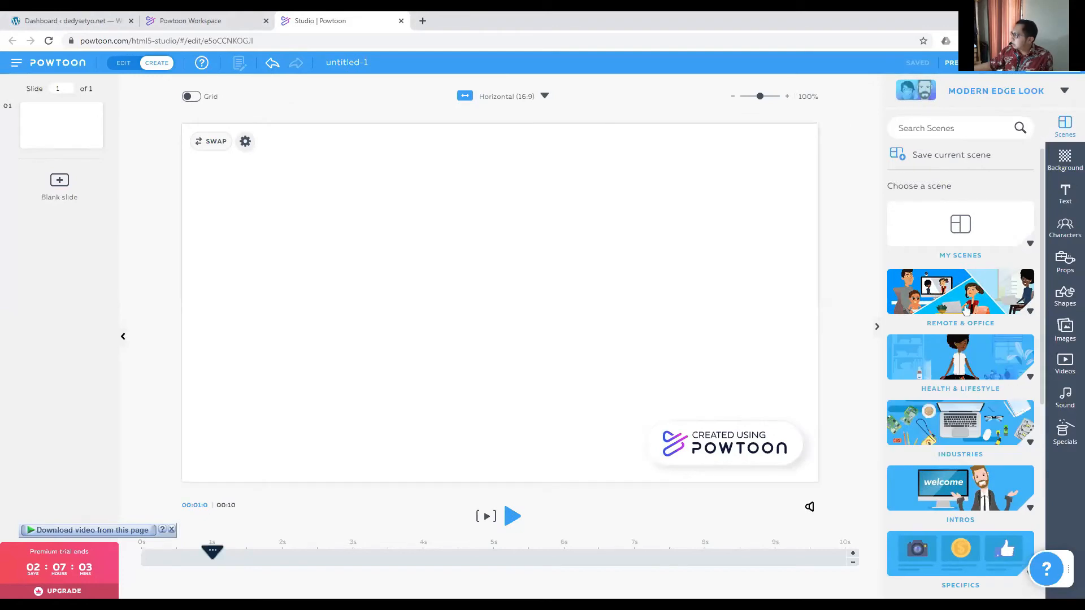
scroll(965, 309, down, 1)
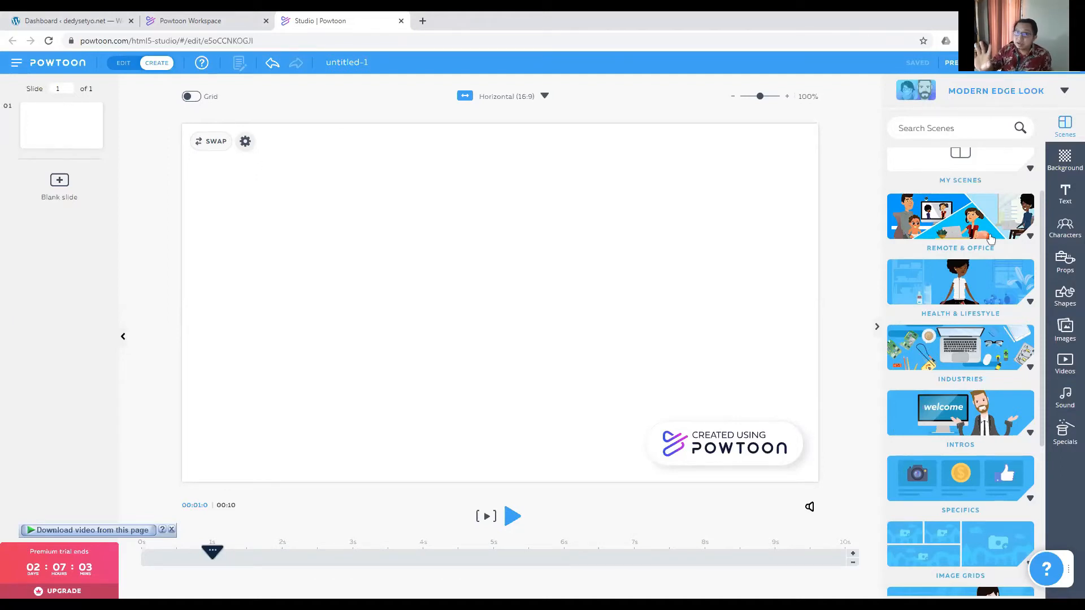
click(1028, 240)
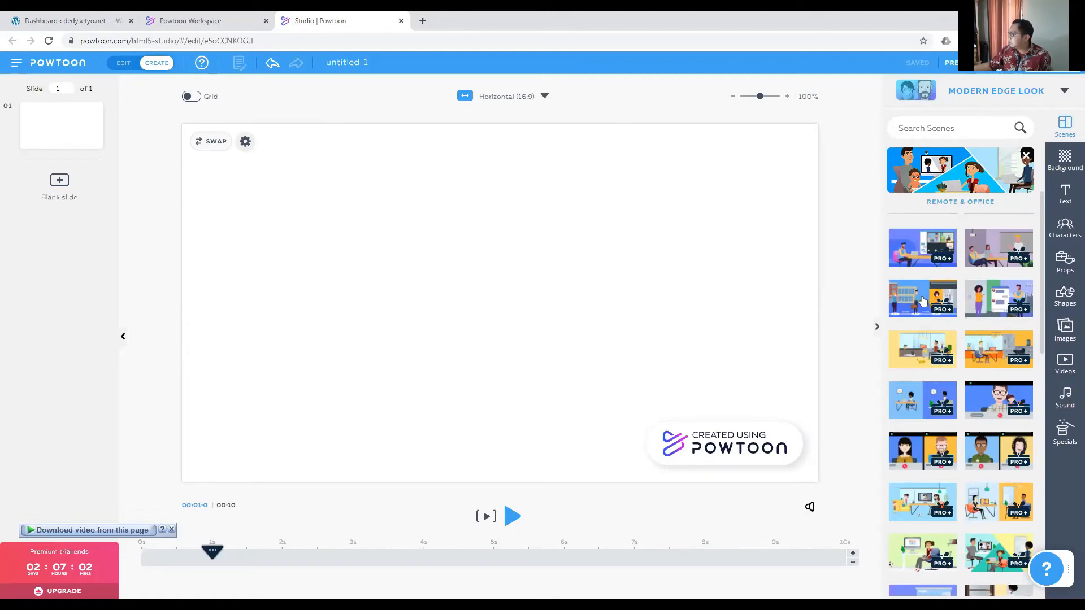
click(914, 250)
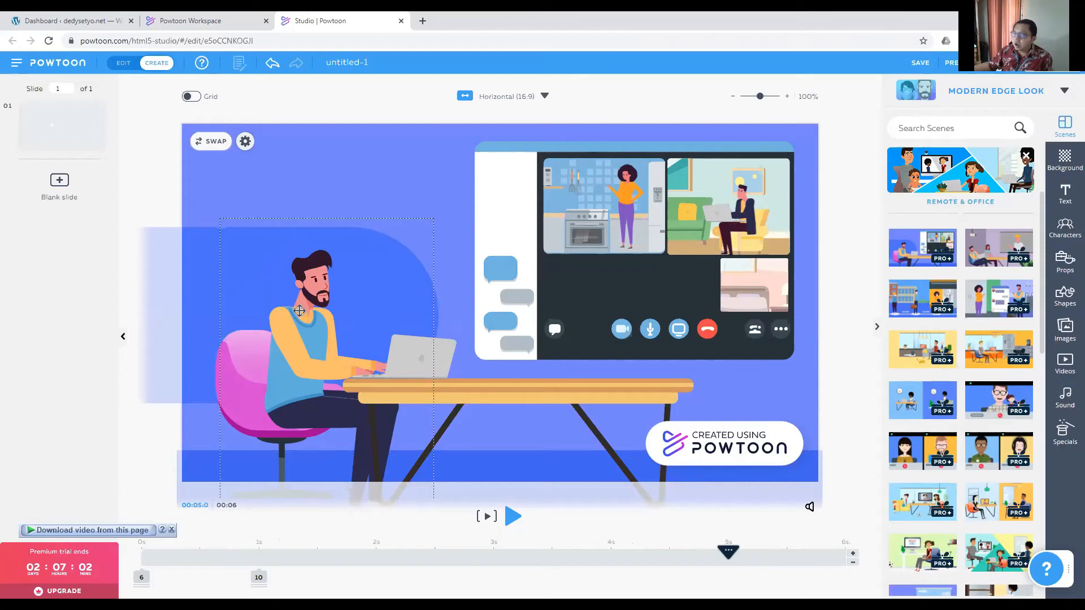
Select the laptop, the desk and the video call window in turn to examine the scene's separate objects, and deselect them
click(409, 355)
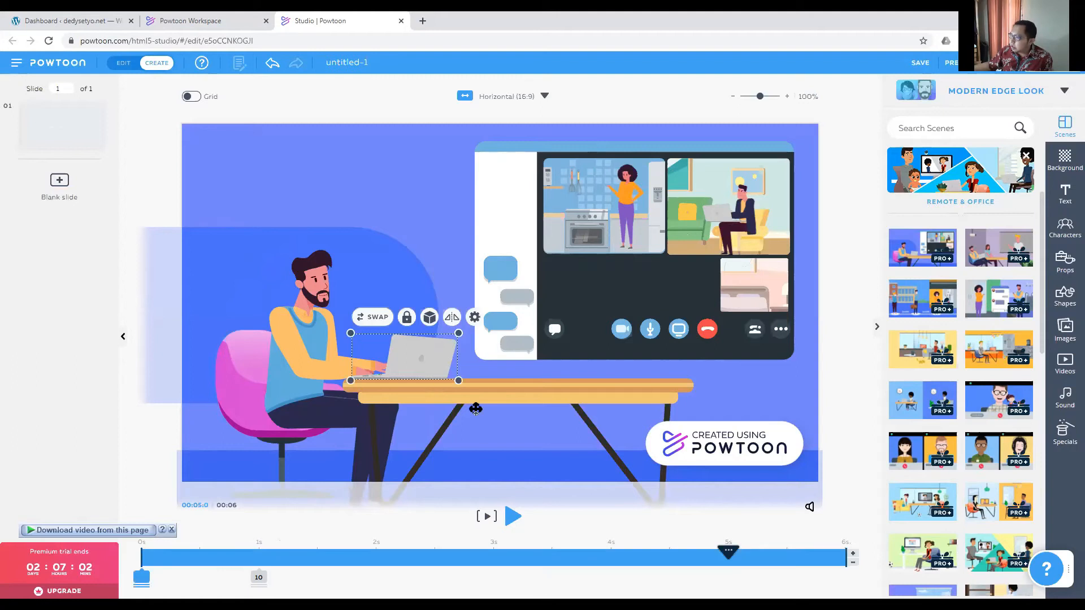
click(512, 390)
click(481, 178)
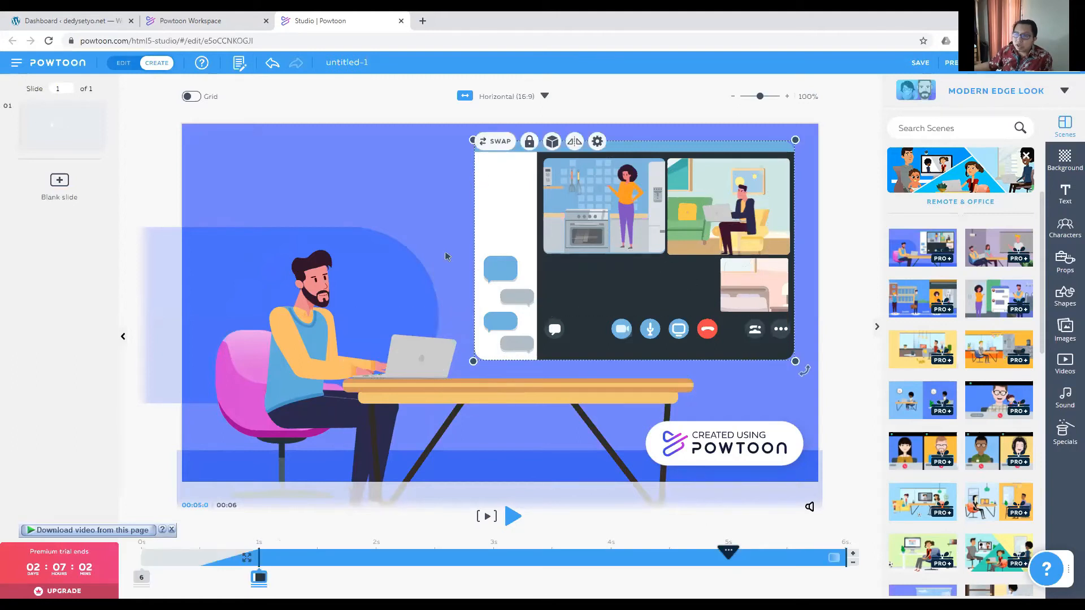
click(396, 179)
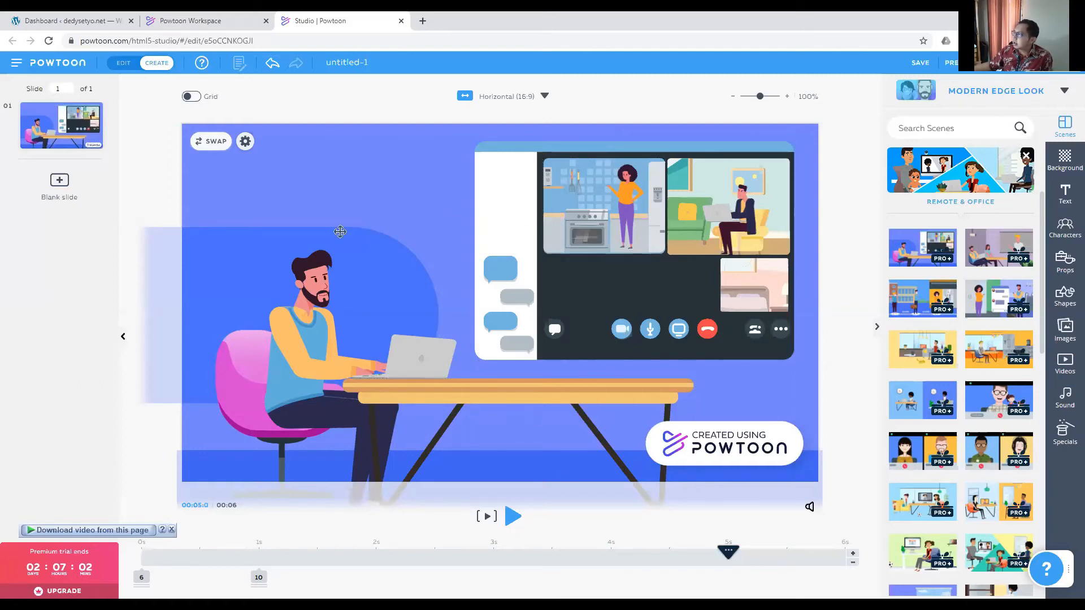
Try other Remote & Office scenes on slide 1, ending with the video call of a man in glasses and two children
click(996, 250)
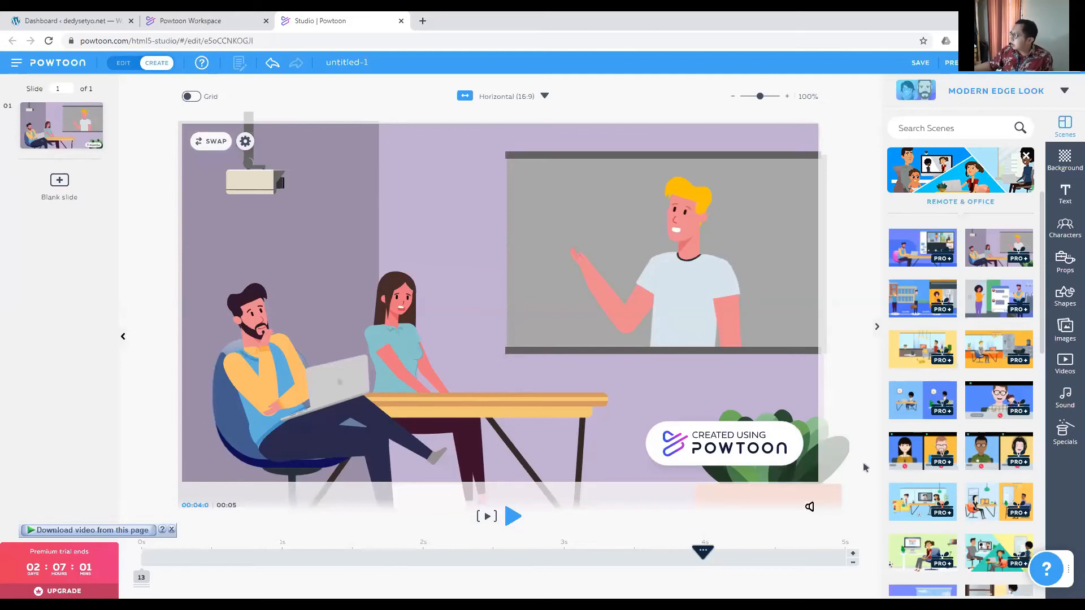
scroll(964, 449, down, 3)
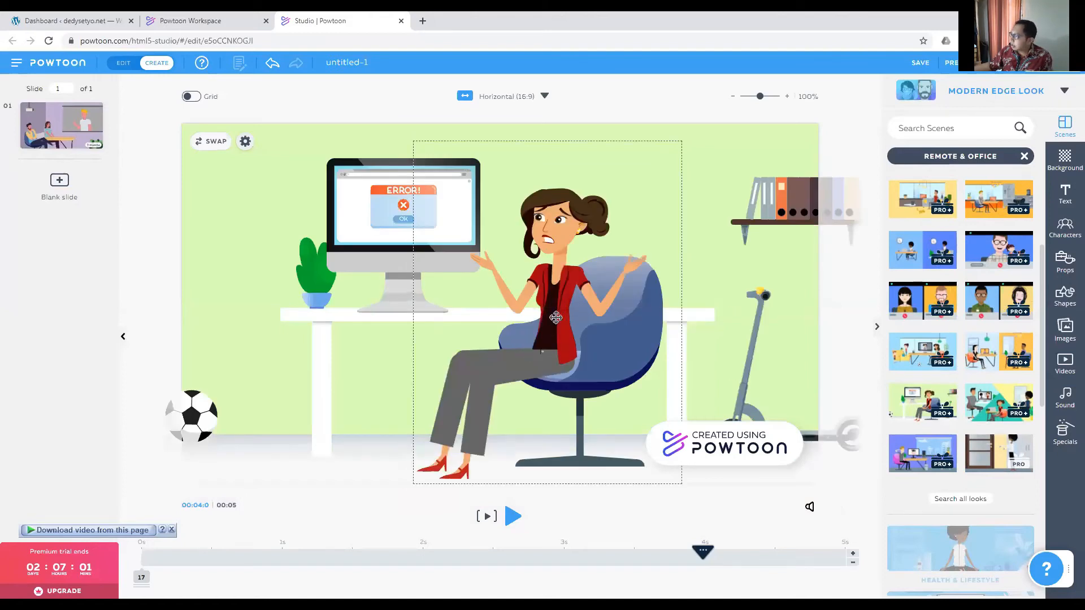
click(1006, 248)
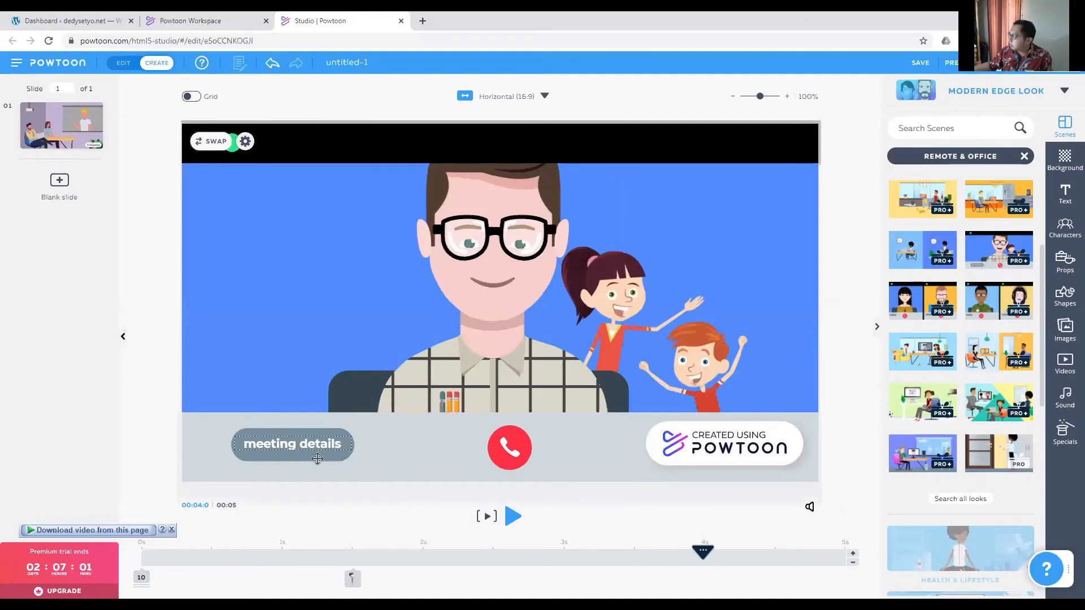
Leave the Remote & Office scenes and open the Health & Lifestyle scene category
scroll(961, 339, down, 2)
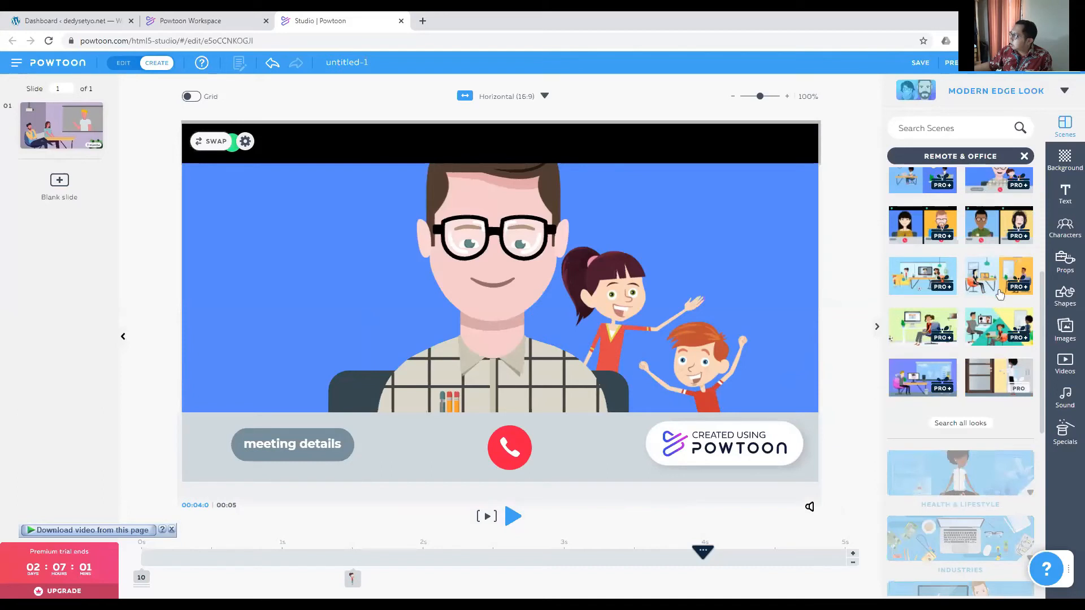
scroll(997, 297, down, 3)
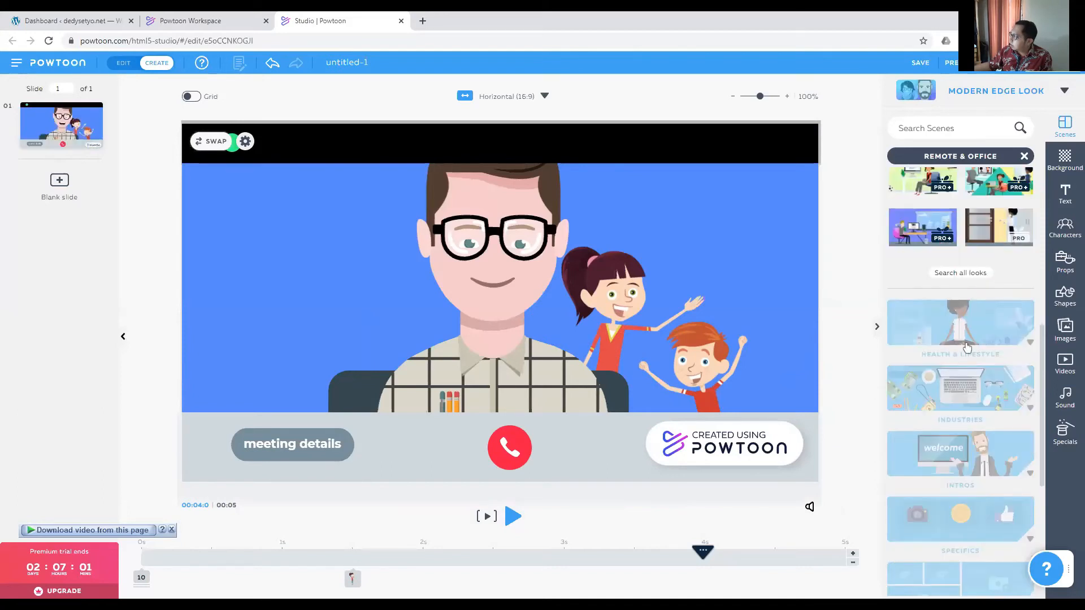
click(1023, 156)
scroll(978, 335, up, 5)
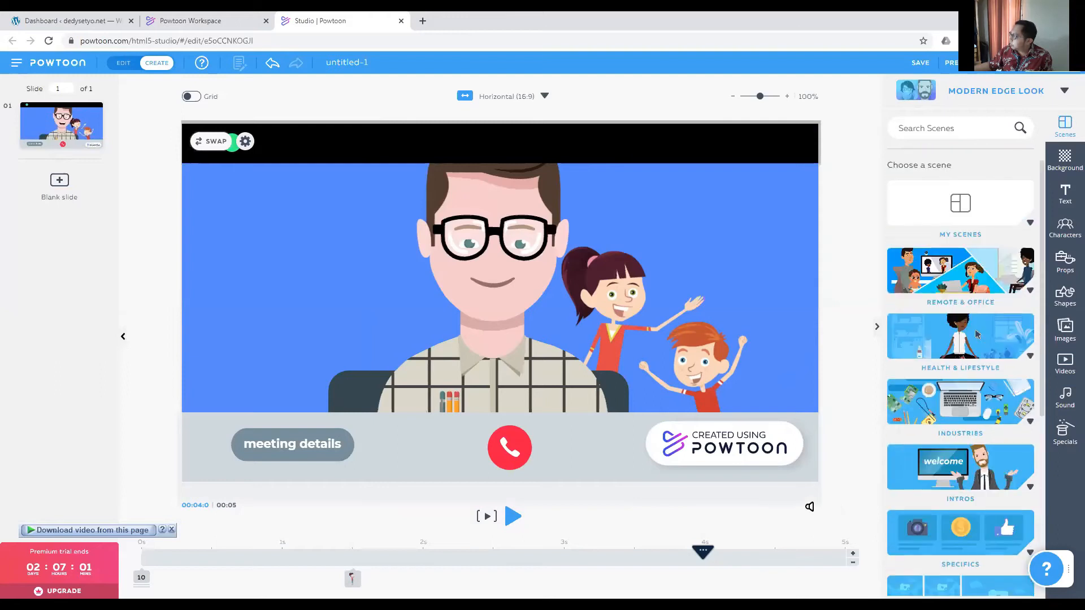
scroll(977, 335, up, 1)
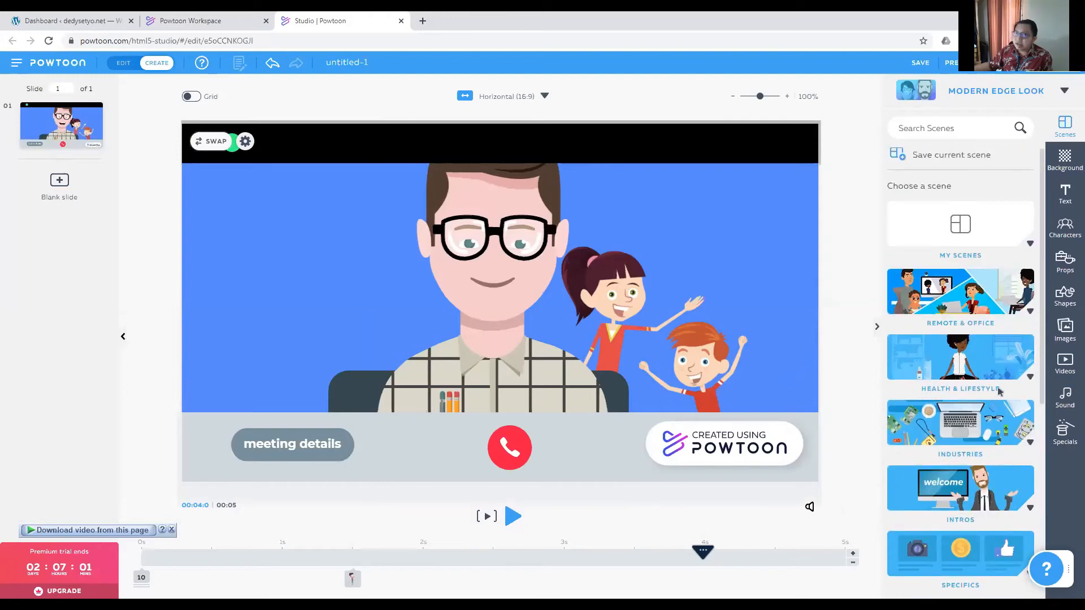
click(1029, 377)
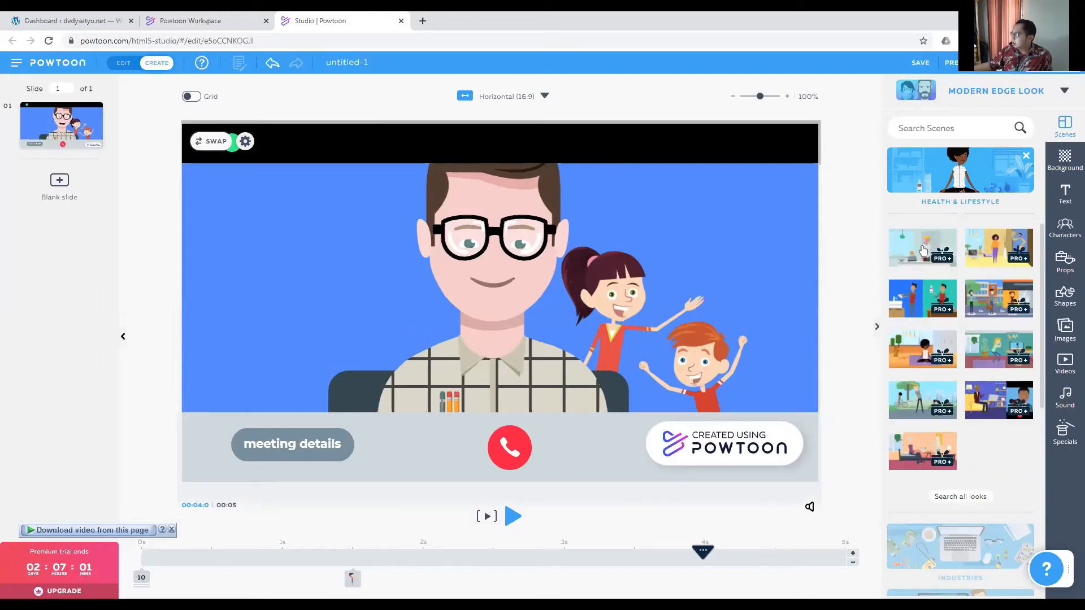
Try several Health & Lifestyle scenes on slide 1, ending with the woman exercising in front of a laptop on a table
click(923, 352)
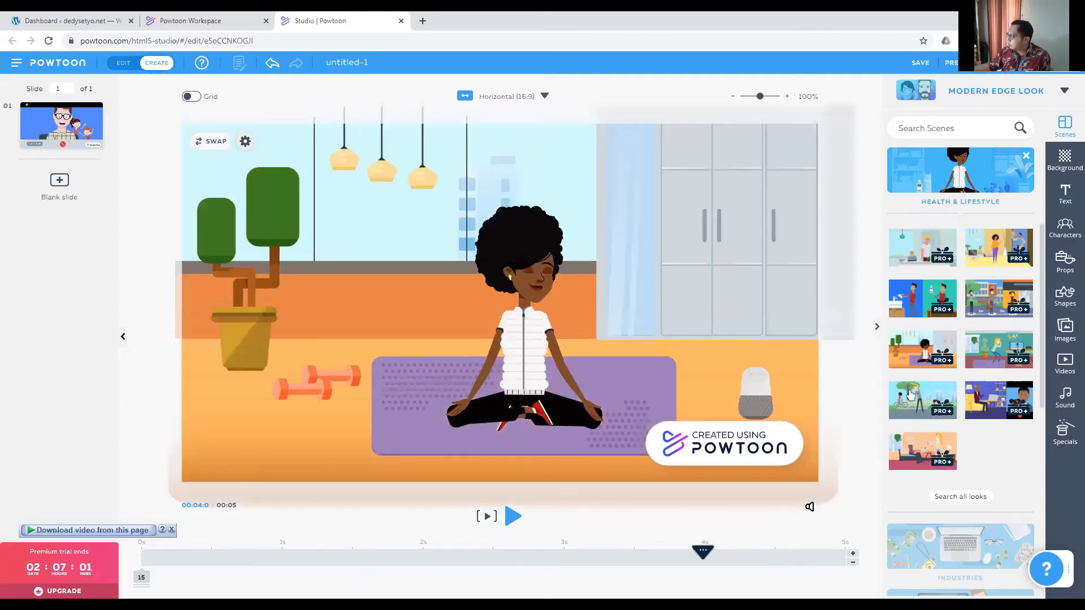
click(913, 396)
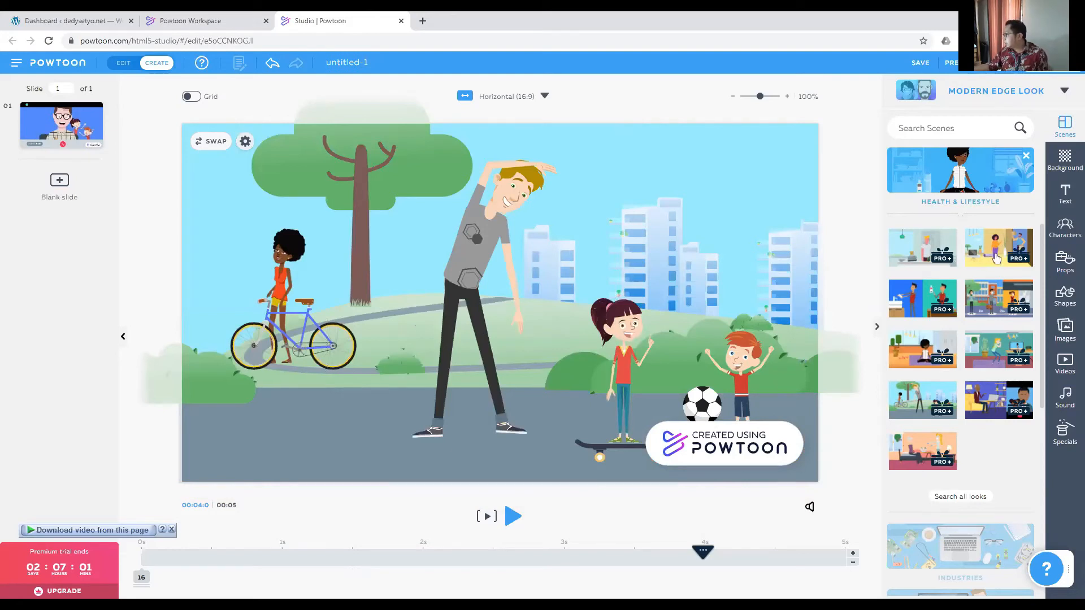
mouse_move(997, 259)
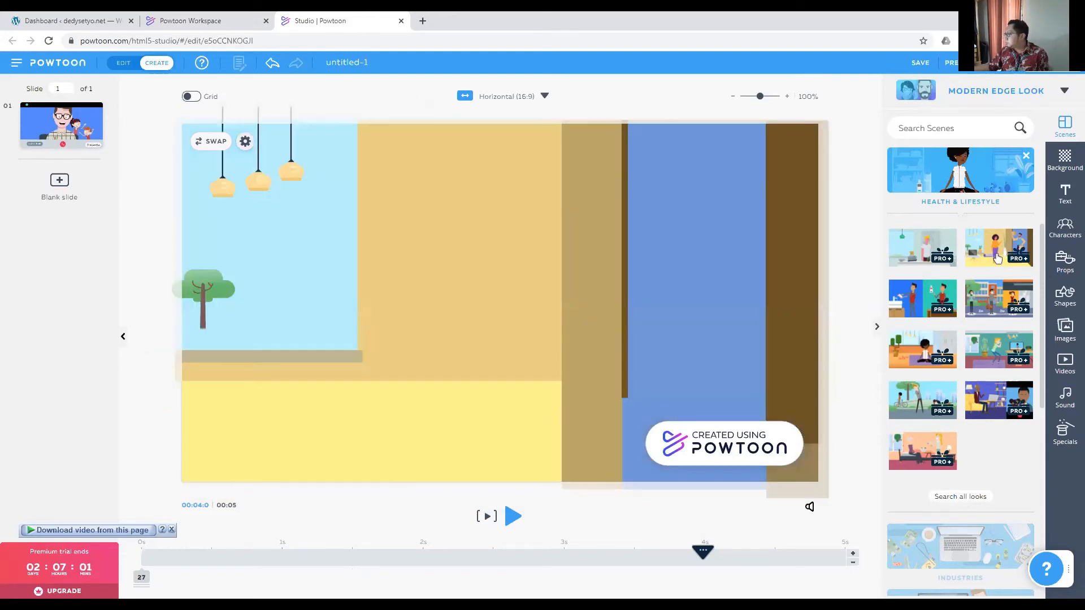
click(919, 452)
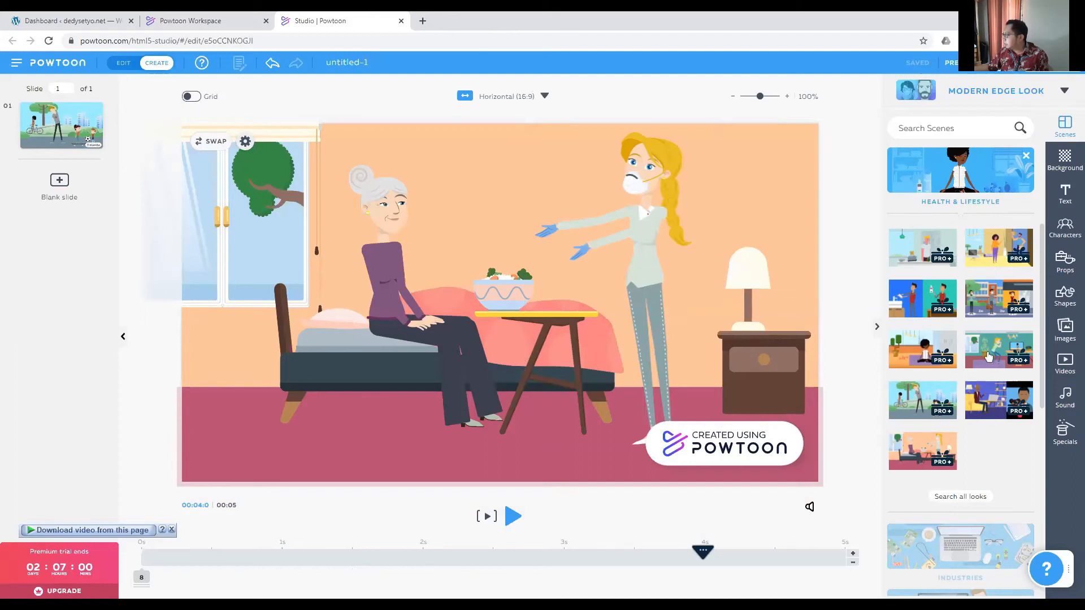
click(987, 355)
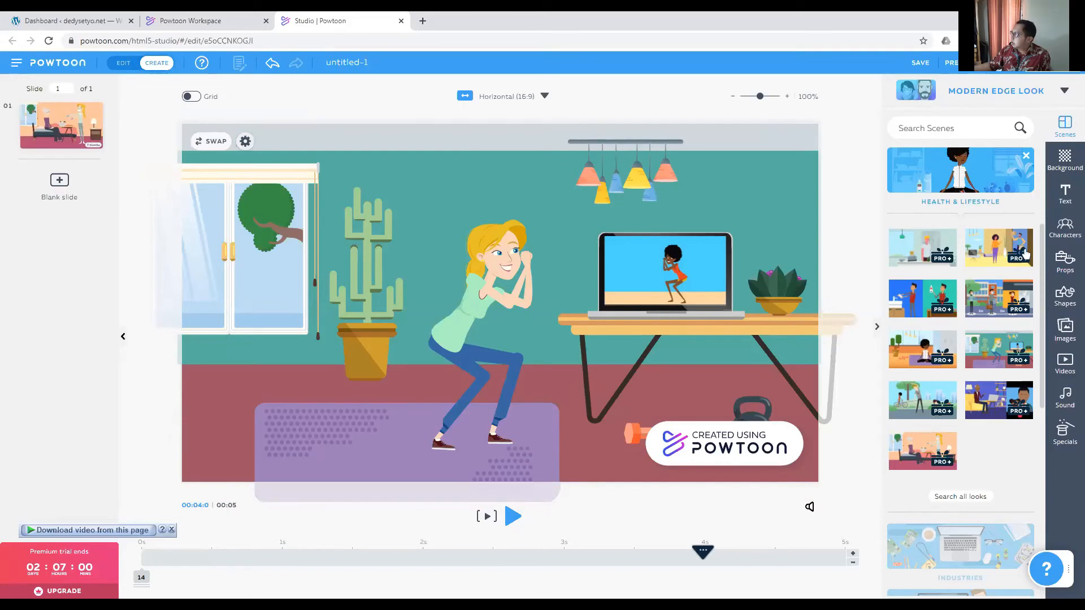
Open the Industries scenes and apply the one with hands typing on two facing laptops to slide 1
scroll(974, 359, down, 3)
scroll(973, 358, down, 1)
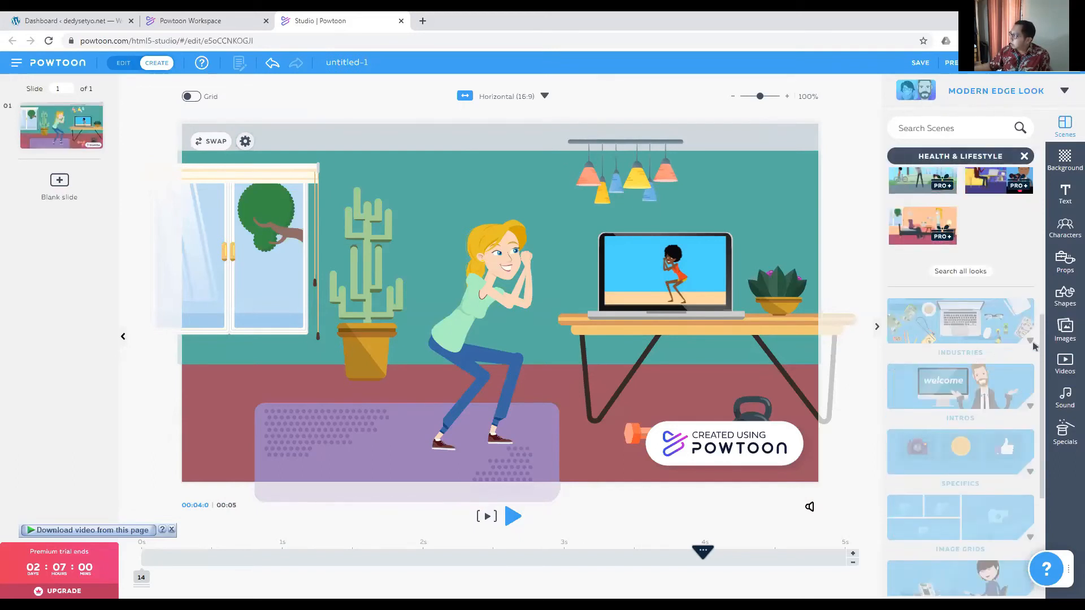
scroll(1026, 359, down, 1)
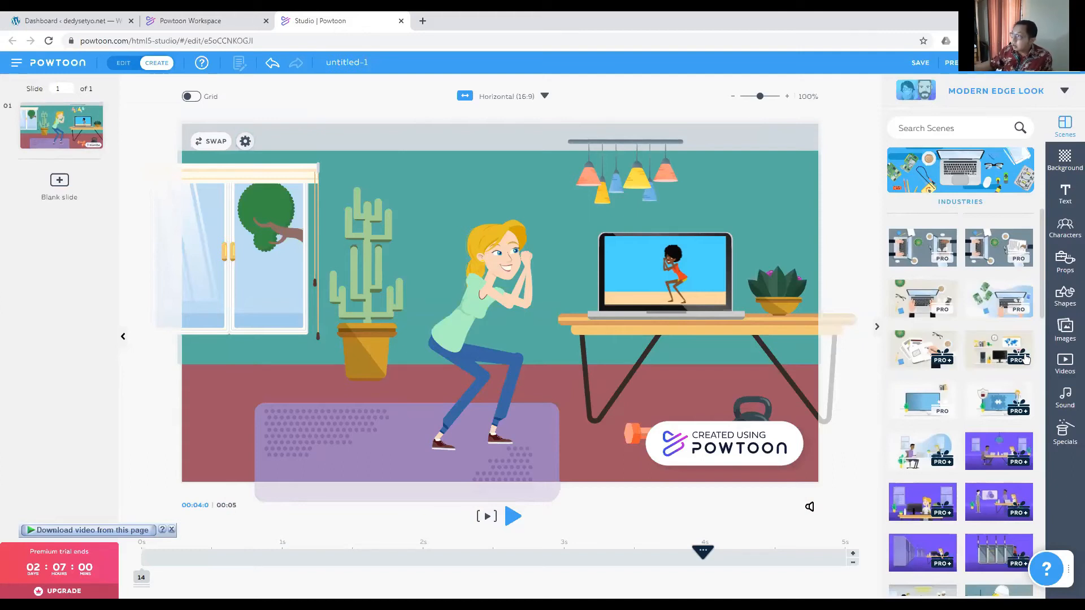
click(935, 259)
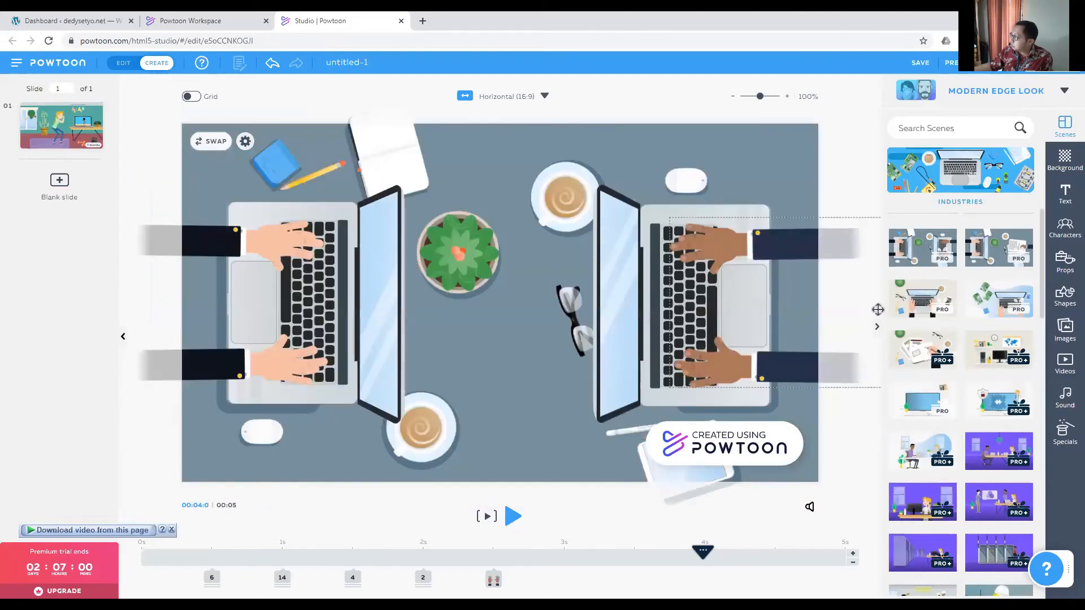
scroll(877, 309, down, 3)
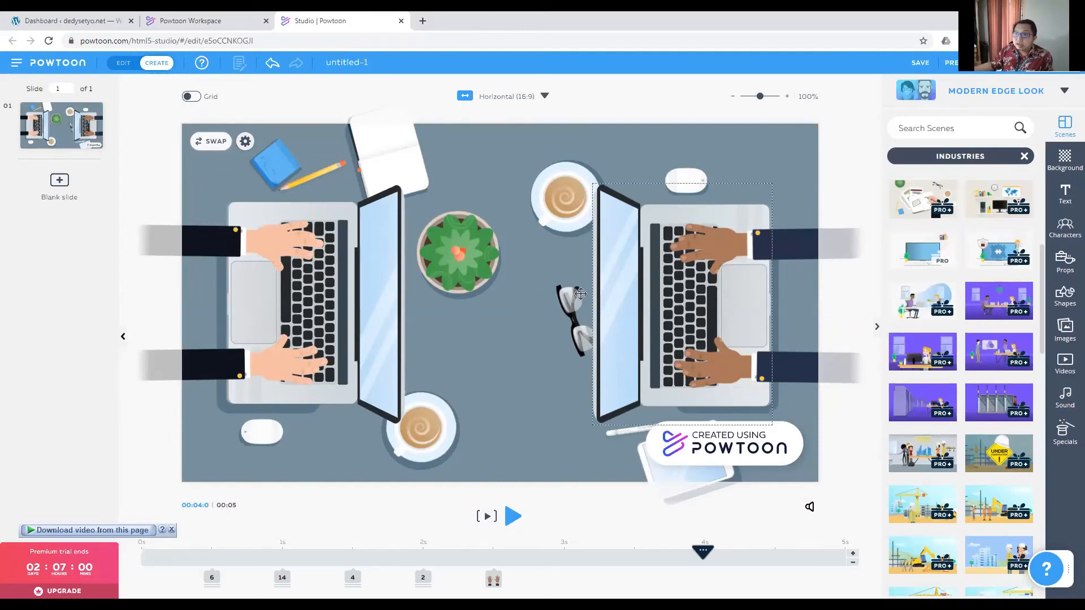
Add four blank slides below slide 1
click(64, 186)
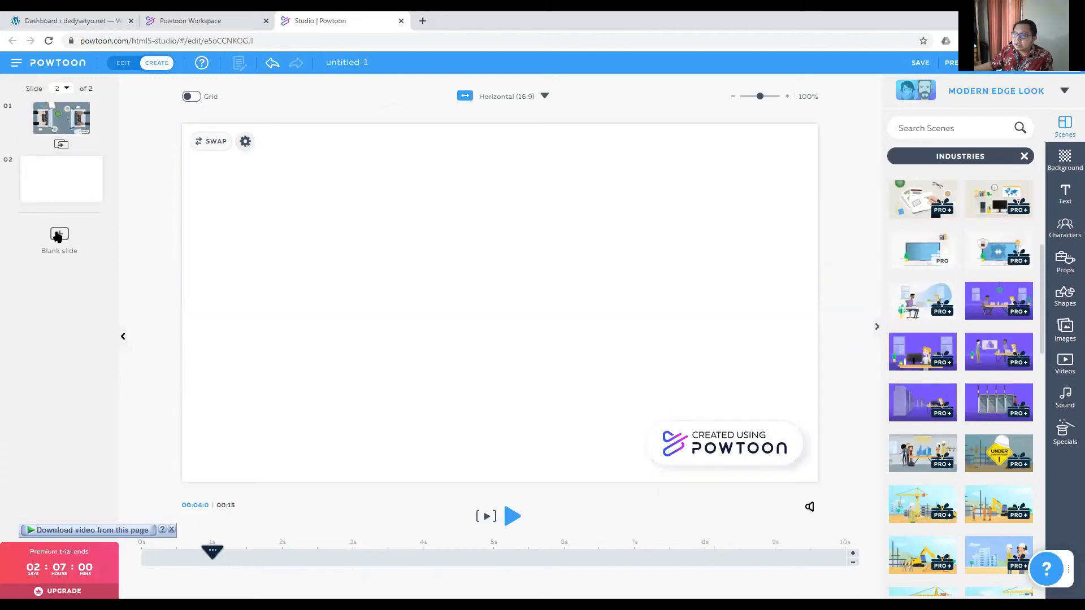
click(60, 236)
click(60, 289)
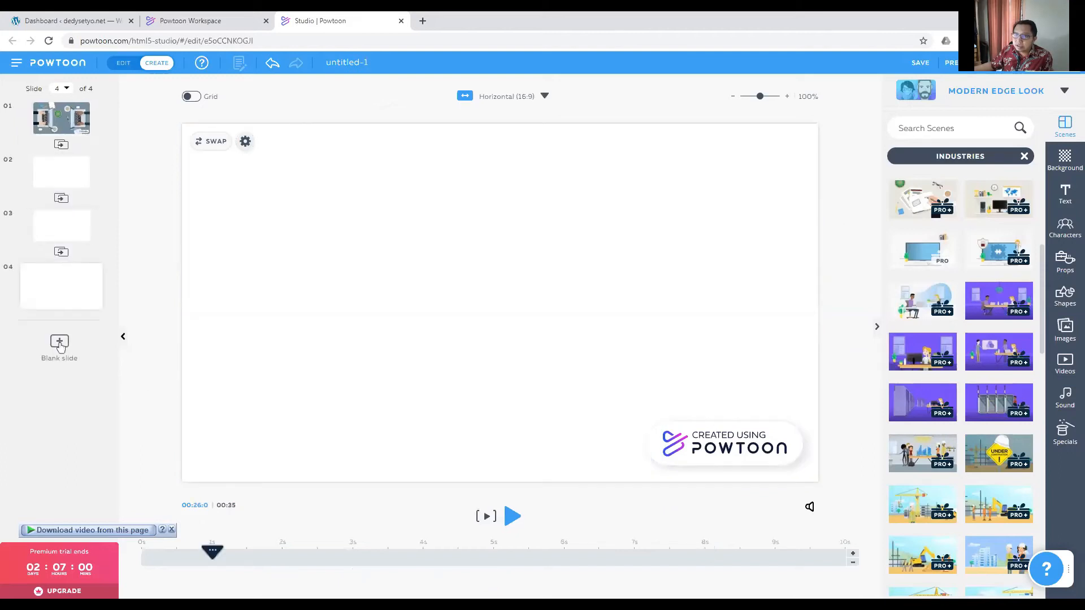
click(59, 342)
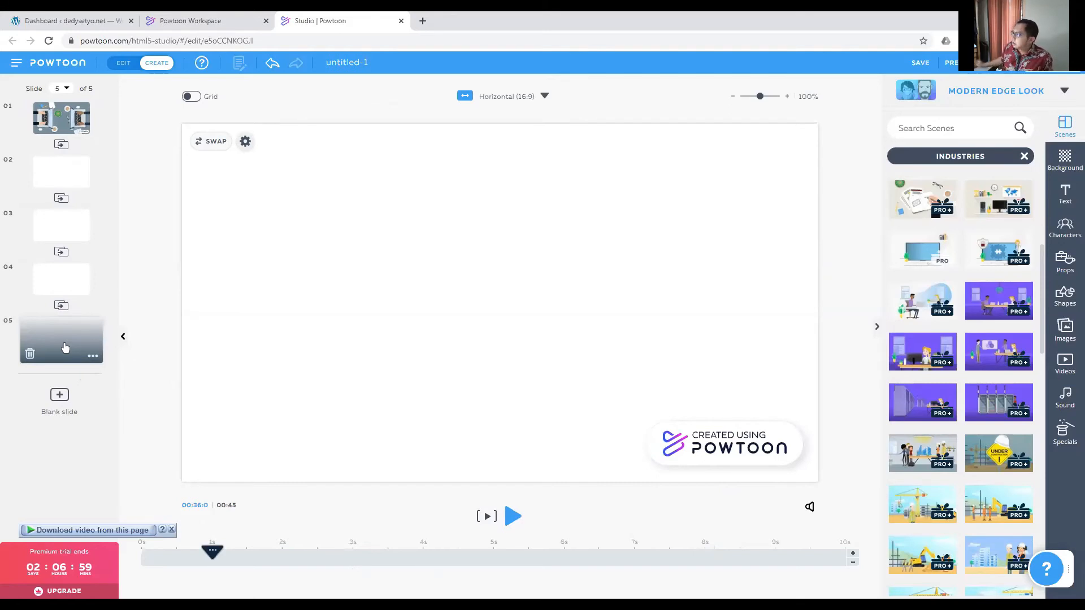
Browse further through the Industries scenes and go back to slide 1
scroll(970, 368, down, 1)
scroll(970, 367, down, 5)
scroll(970, 370, down, 5)
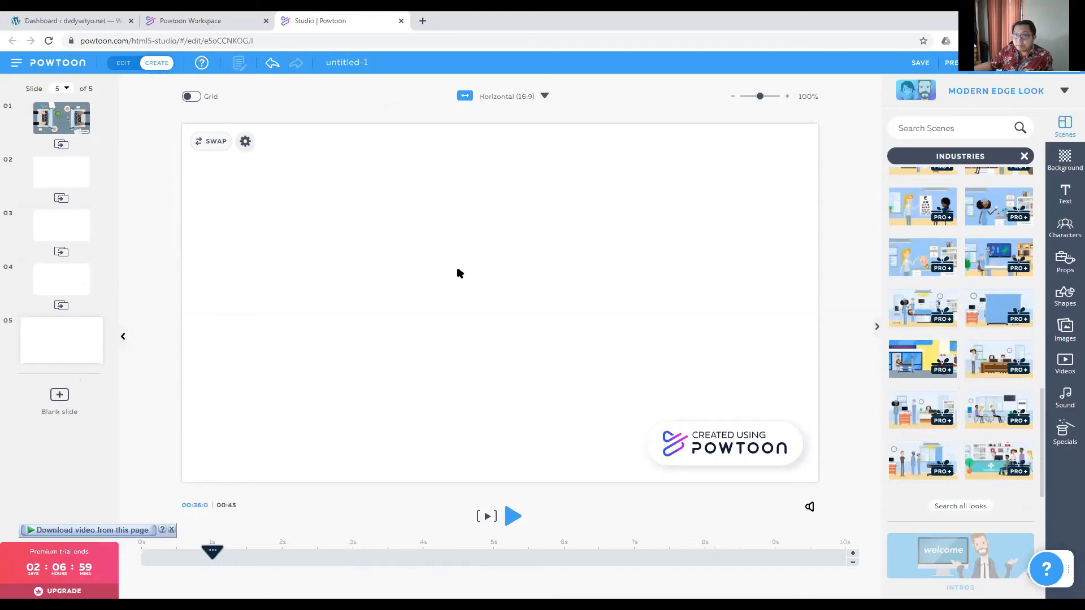
click(57, 123)
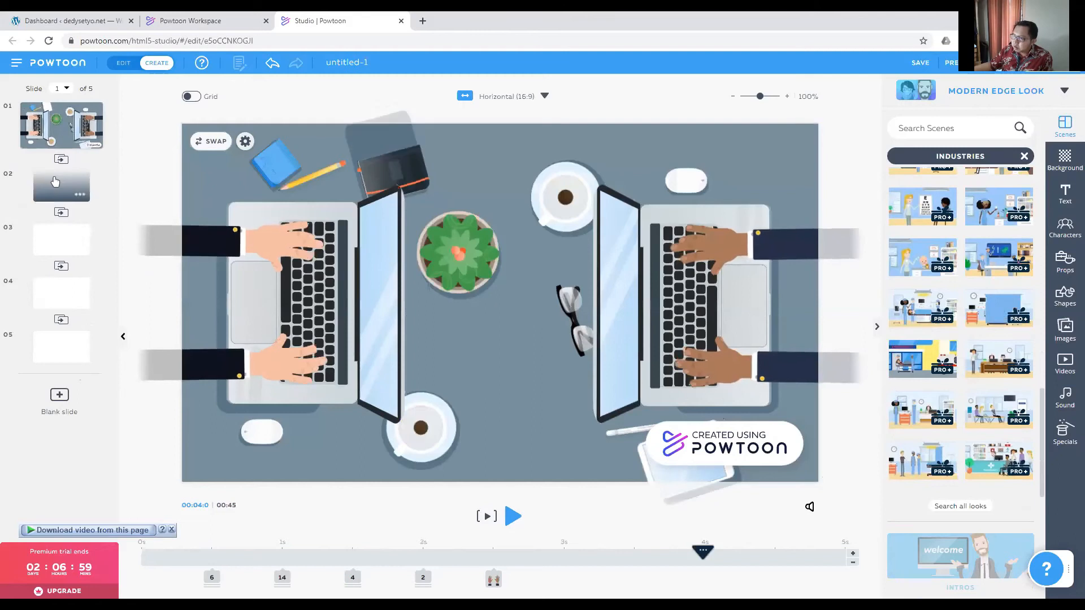
Lengthen slide 2 by three seconds so that it lasts 13 seconds
click(61, 185)
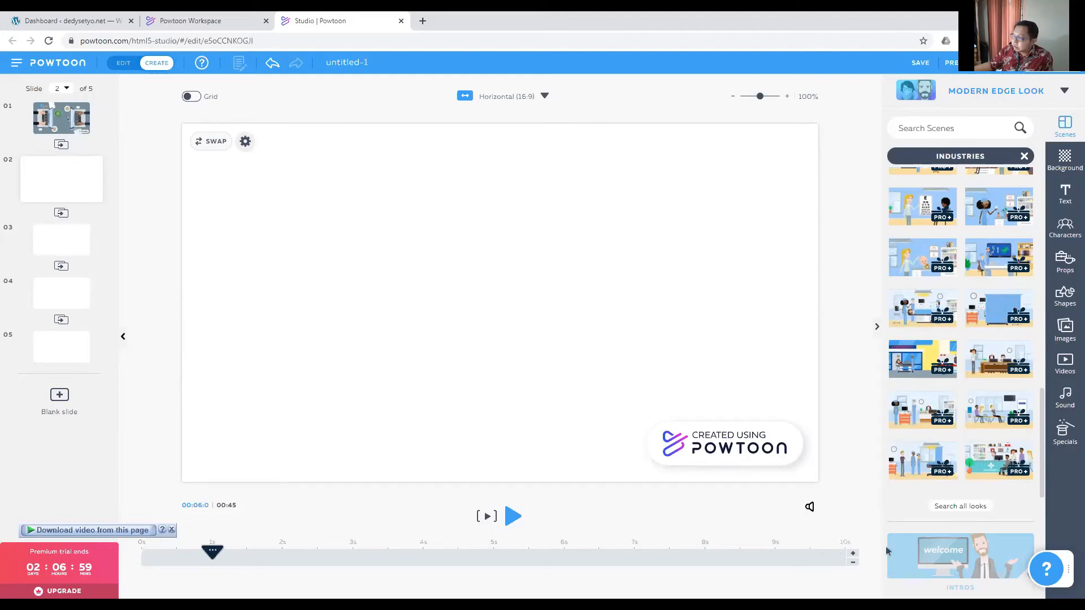
click(853, 556)
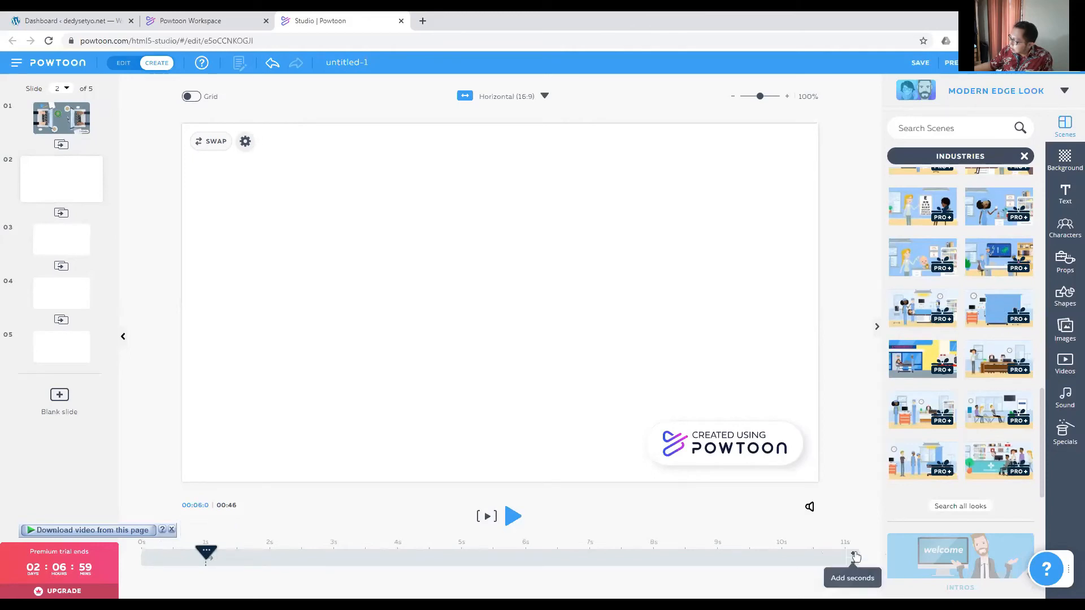
click(853, 557)
click(854, 556)
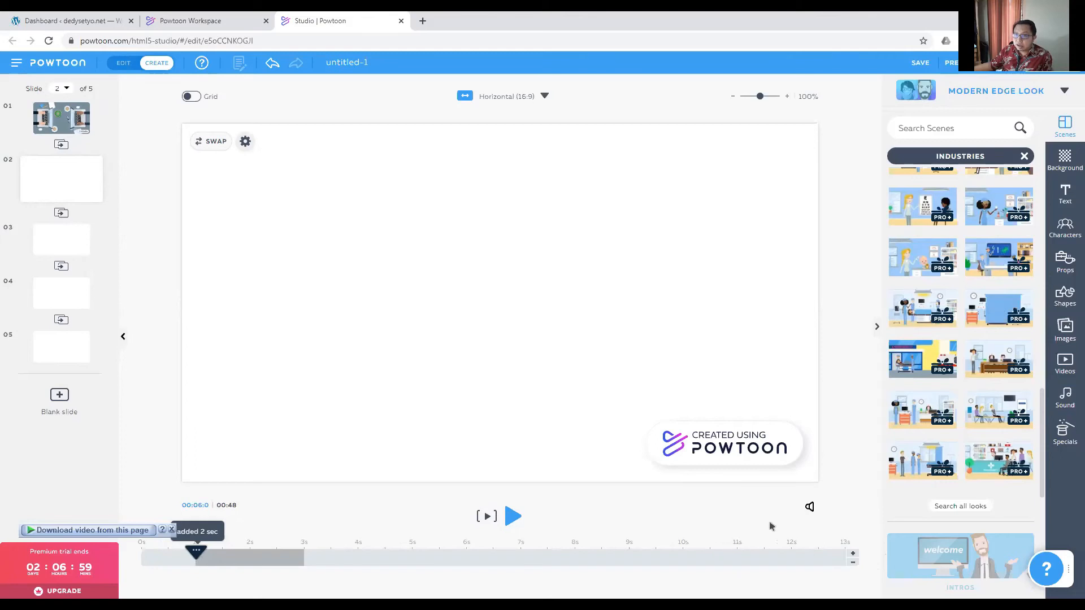
View slides 3 and 1, and look through the scene categories that follow Industries, down to Concepts and Calls to Action
click(63, 241)
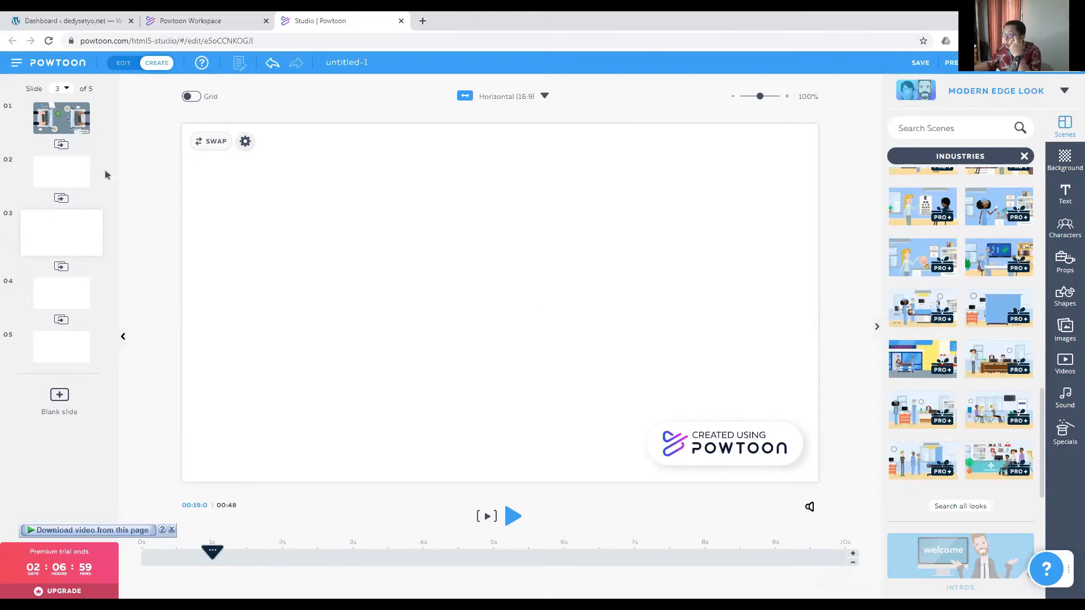
click(71, 119)
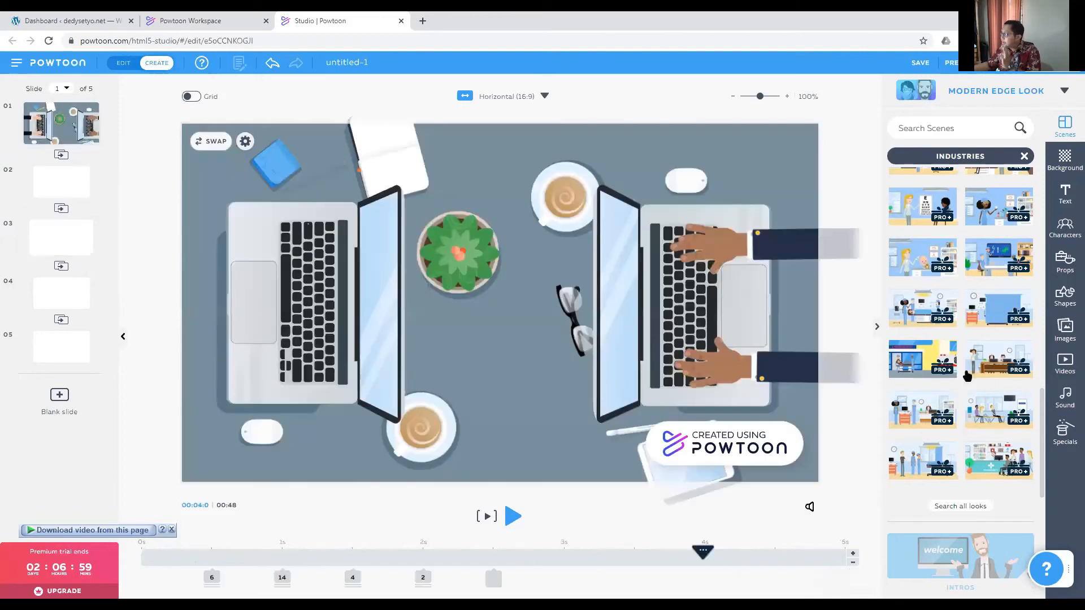
scroll(989, 490, down, 4)
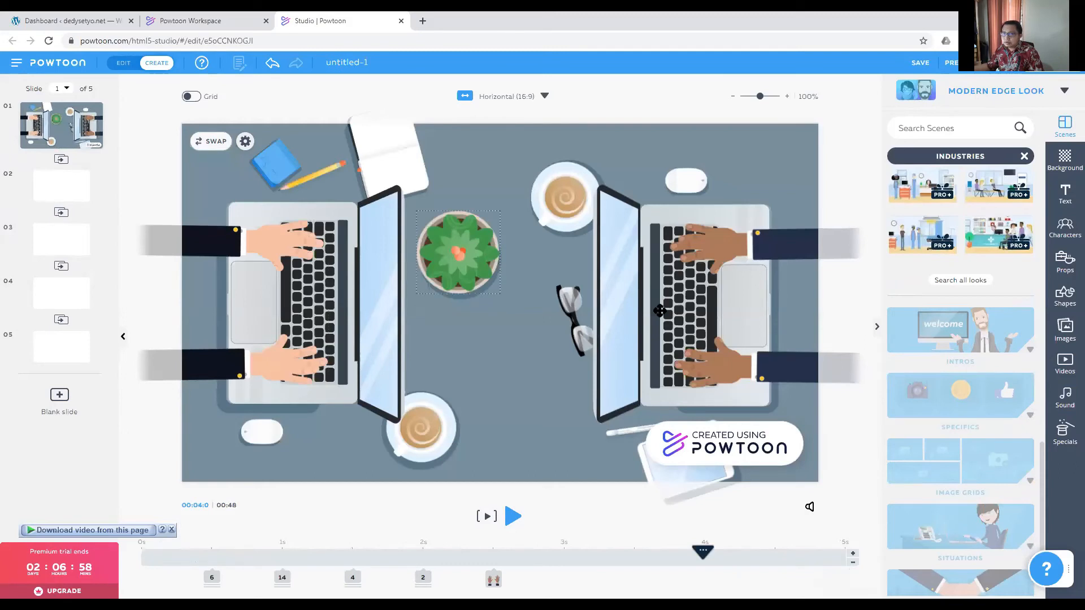
scroll(973, 421, down, 3)
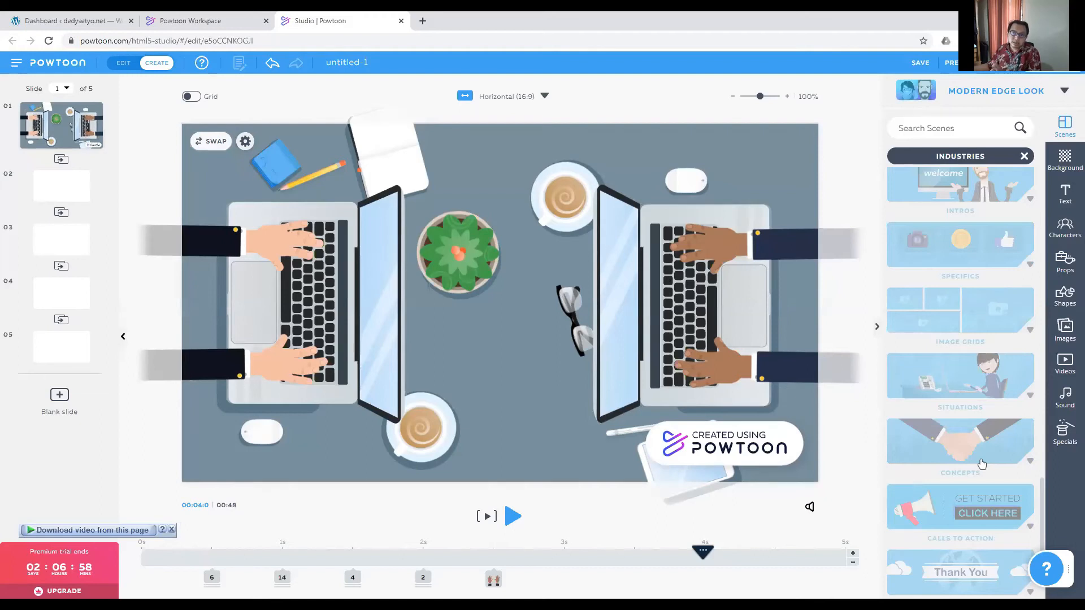
scroll(980, 460, up, 1)
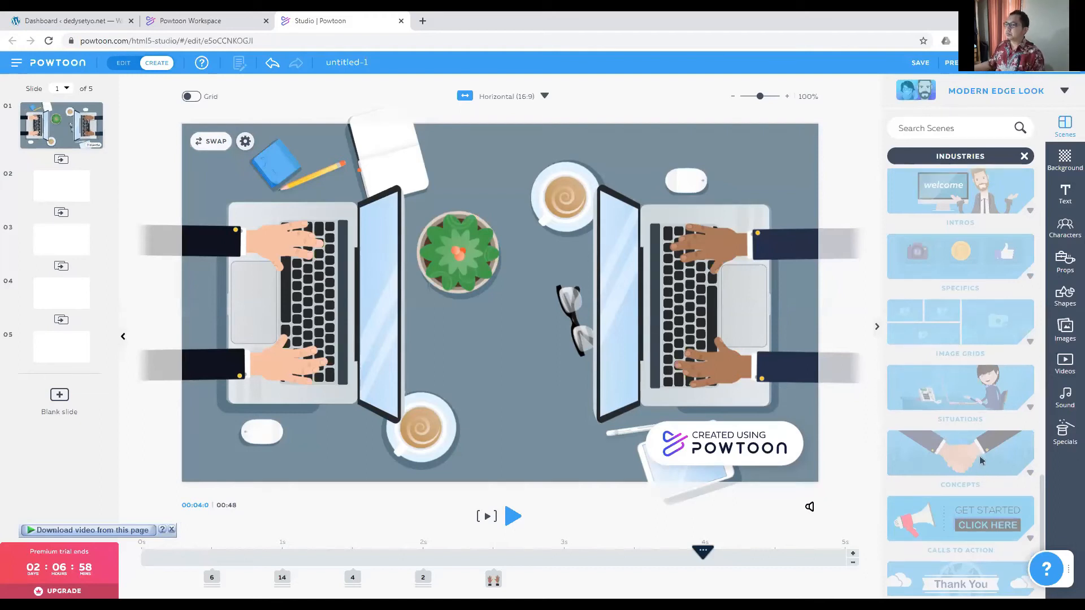
click(980, 461)
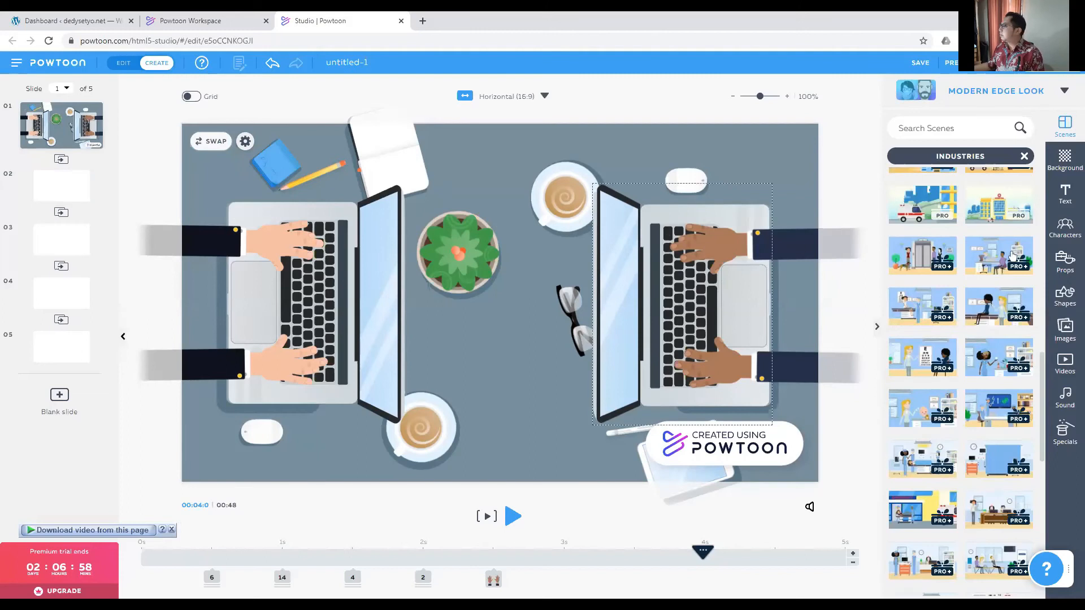
Switch from scenes to the background library and open its Premium Images category
click(1068, 160)
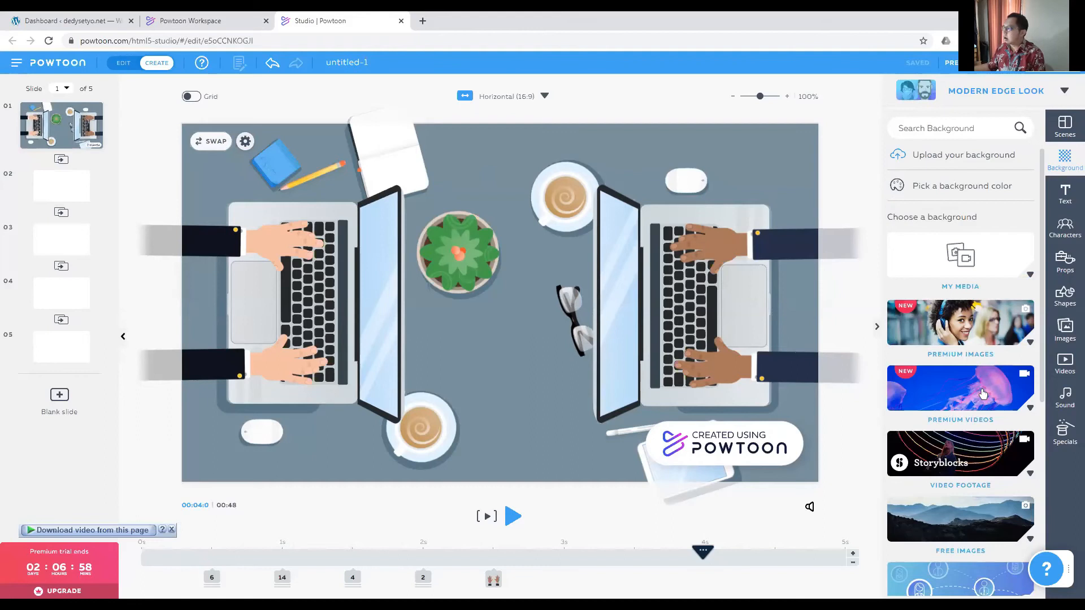
scroll(983, 394, down, 1)
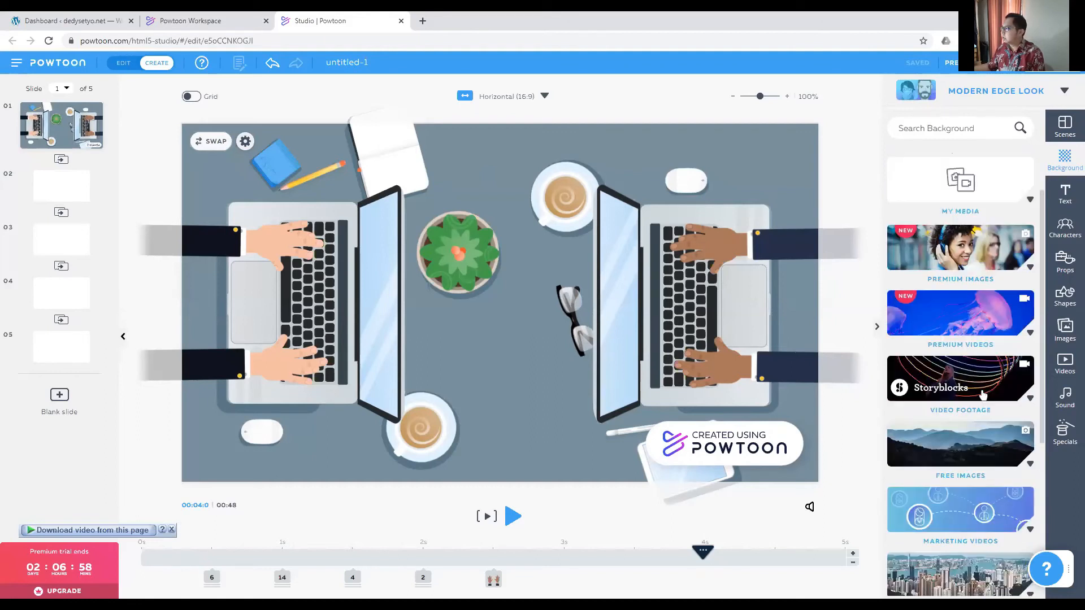
click(1029, 268)
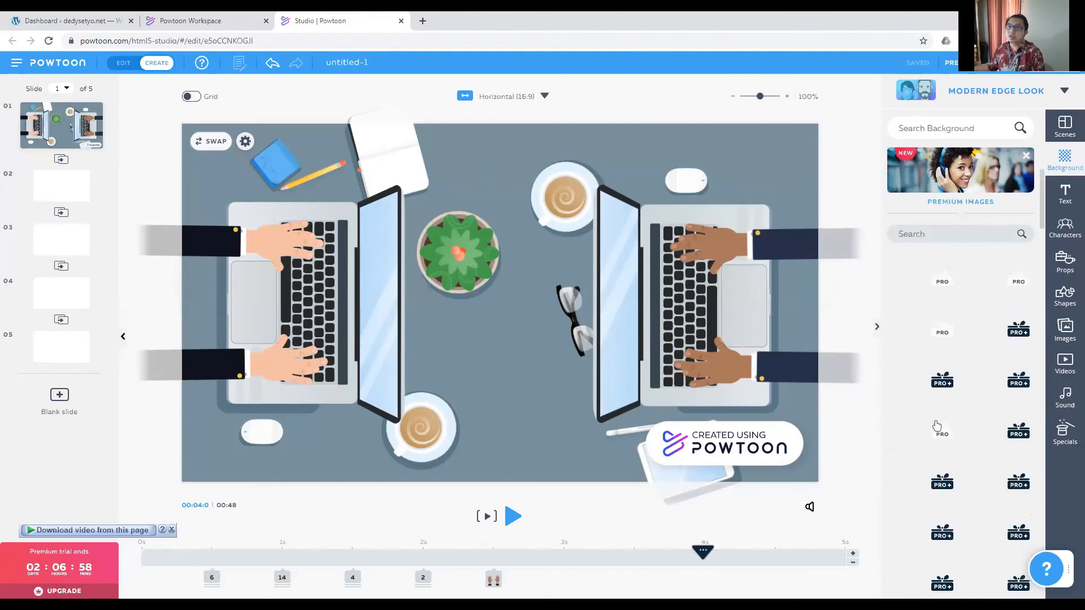
mouse_move(907, 275)
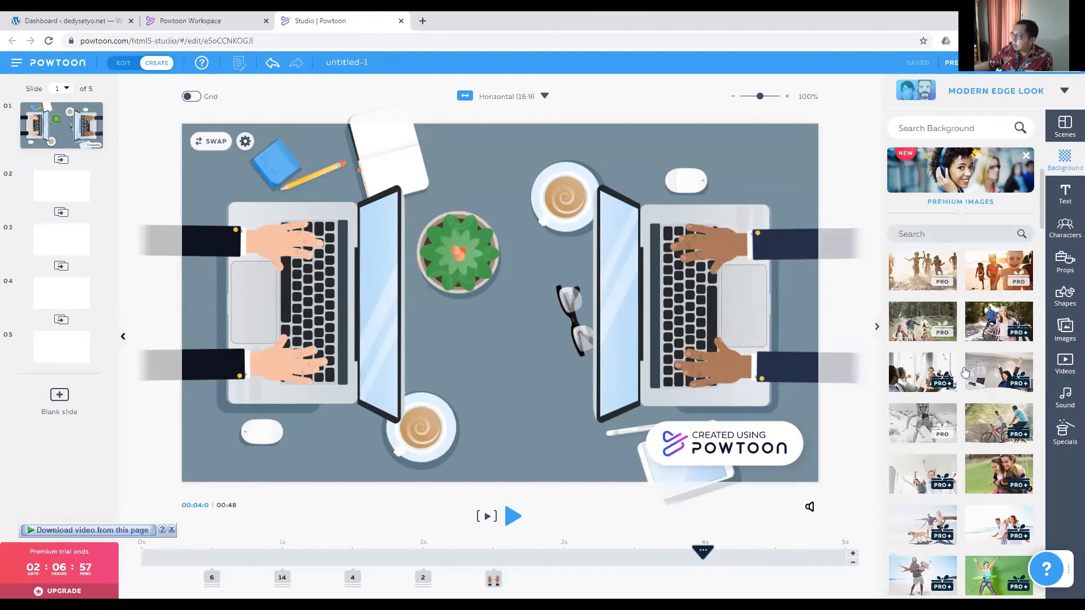
Apply a black-and-white premium photo as slide 1's background and the photo of cheering office workers as slide 2's background
drag(906, 425, 615, 310)
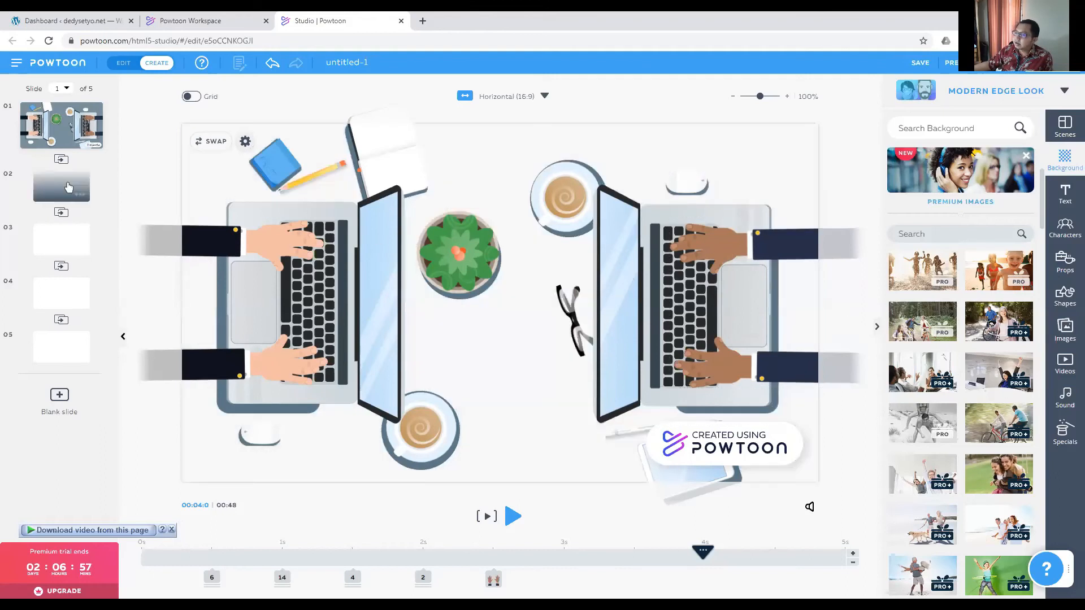
click(79, 178)
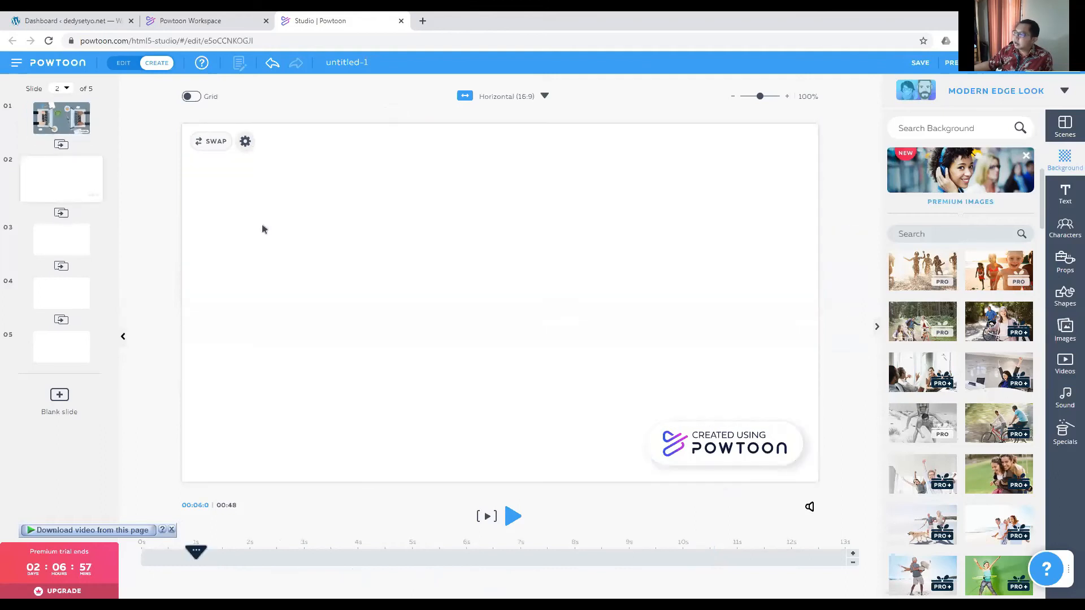
click(933, 468)
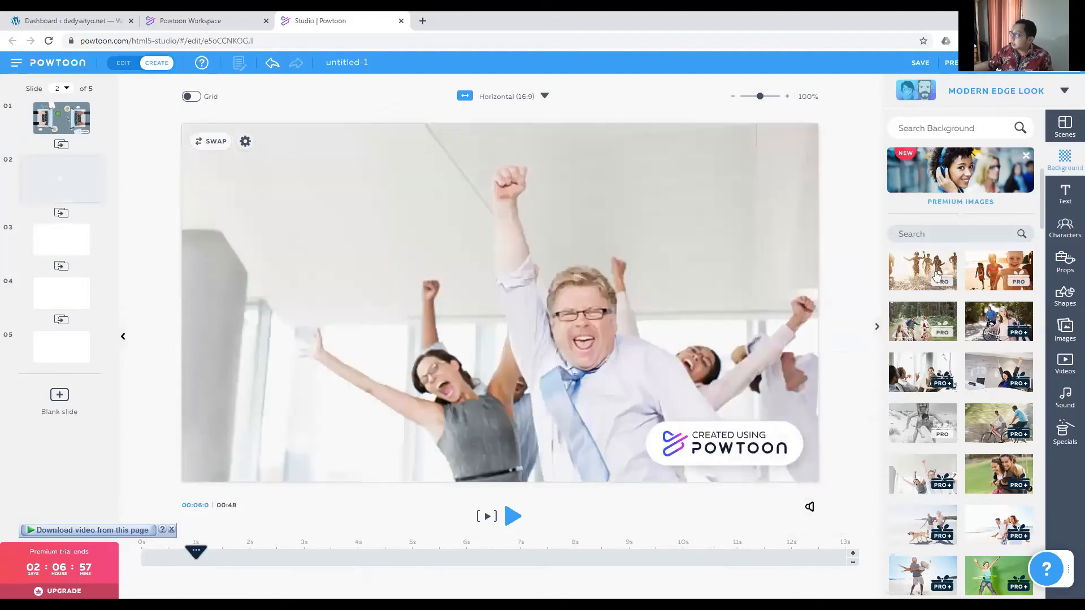
Search the premium images for "office" and try the walking woman and spiral staircase photos as slide 2's background
click(957, 231)
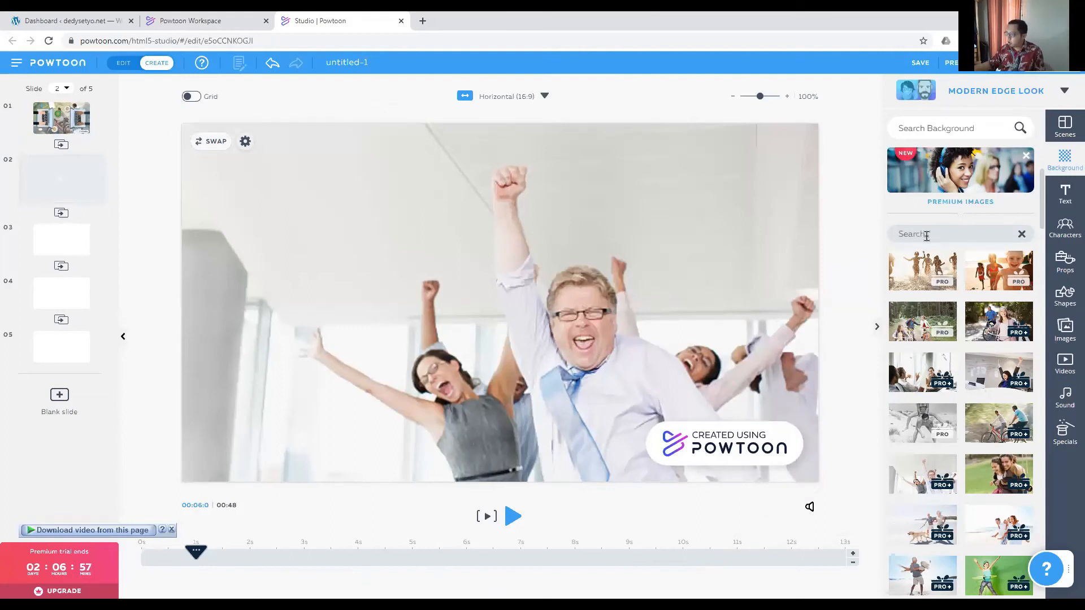
text(office)
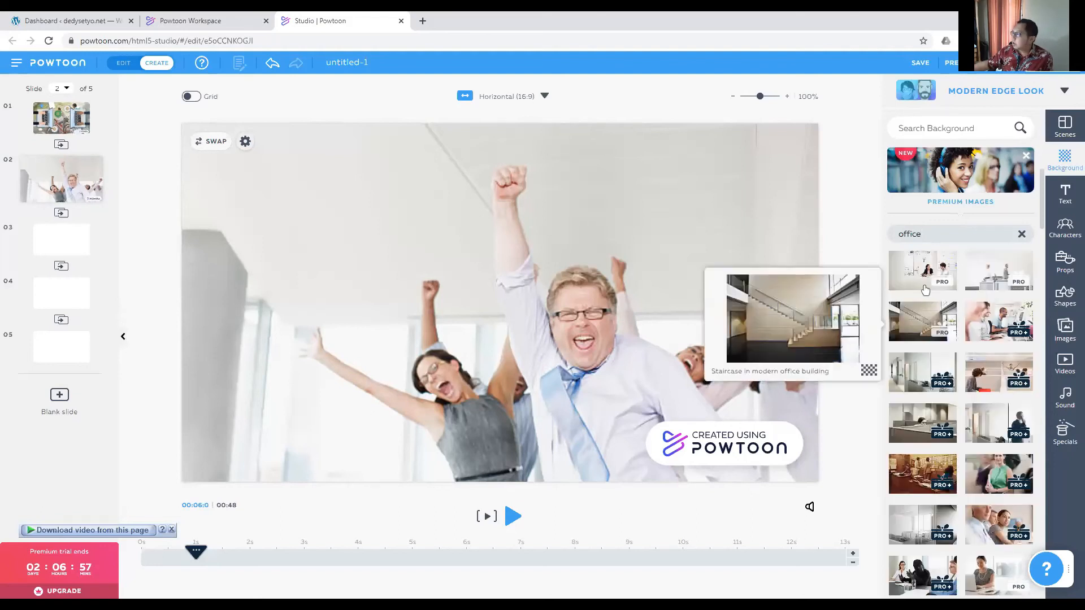
scroll(945, 347, down, 4)
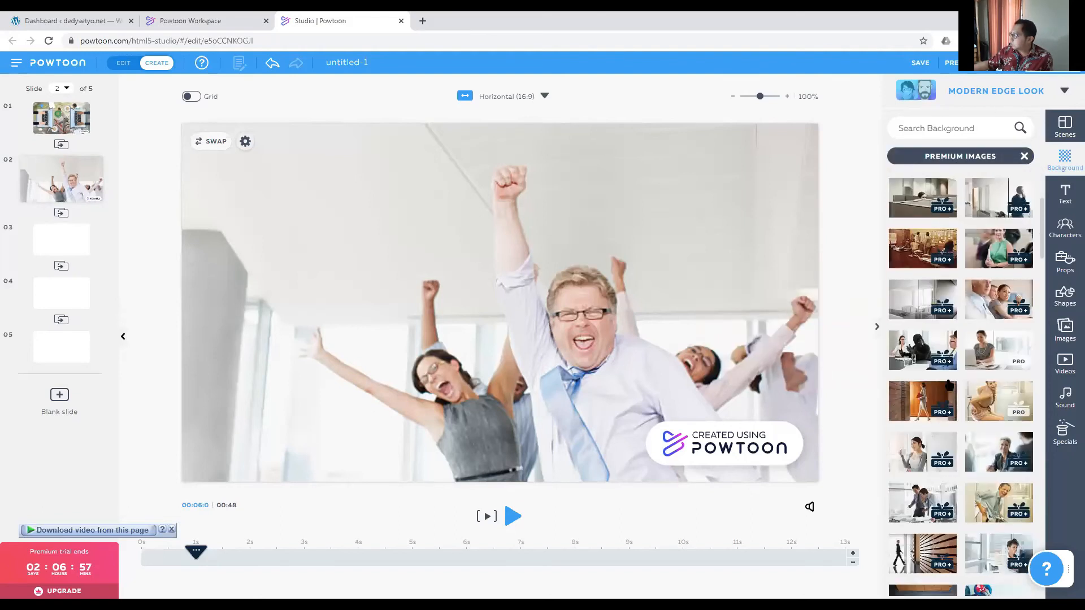
scroll(943, 445, down, 3)
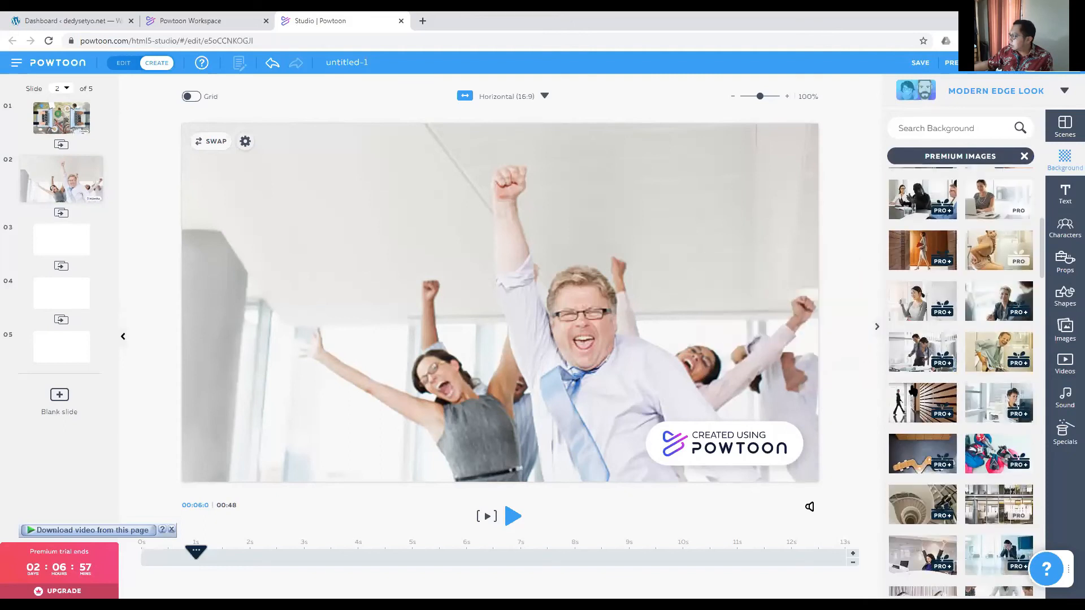
click(926, 403)
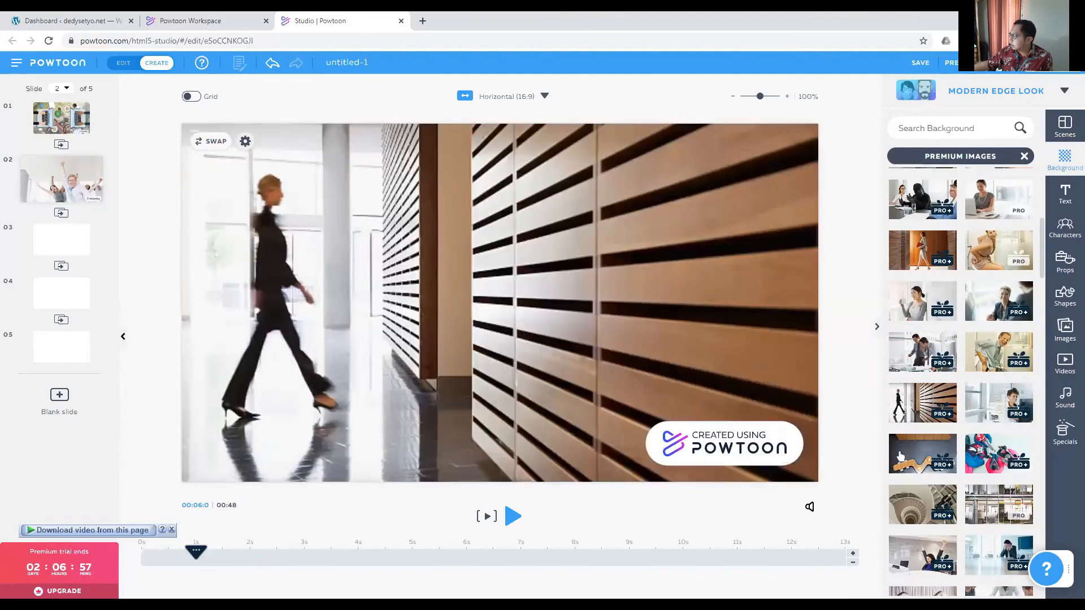
click(916, 496)
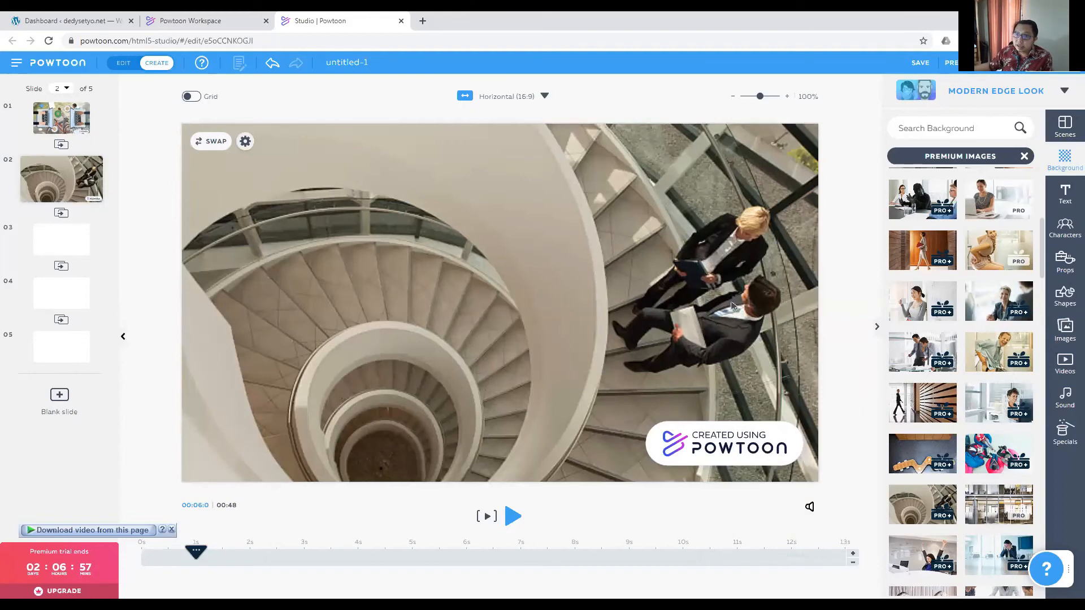
scroll(938, 370, down, 5)
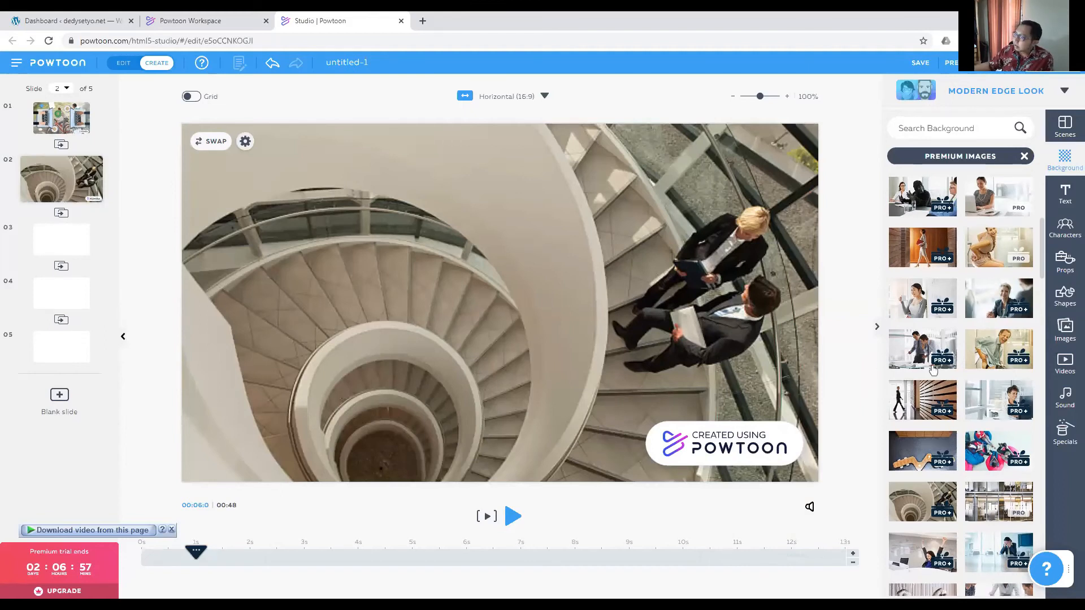
scroll(963, 415, up, 1)
scroll(963, 415, down, 1)
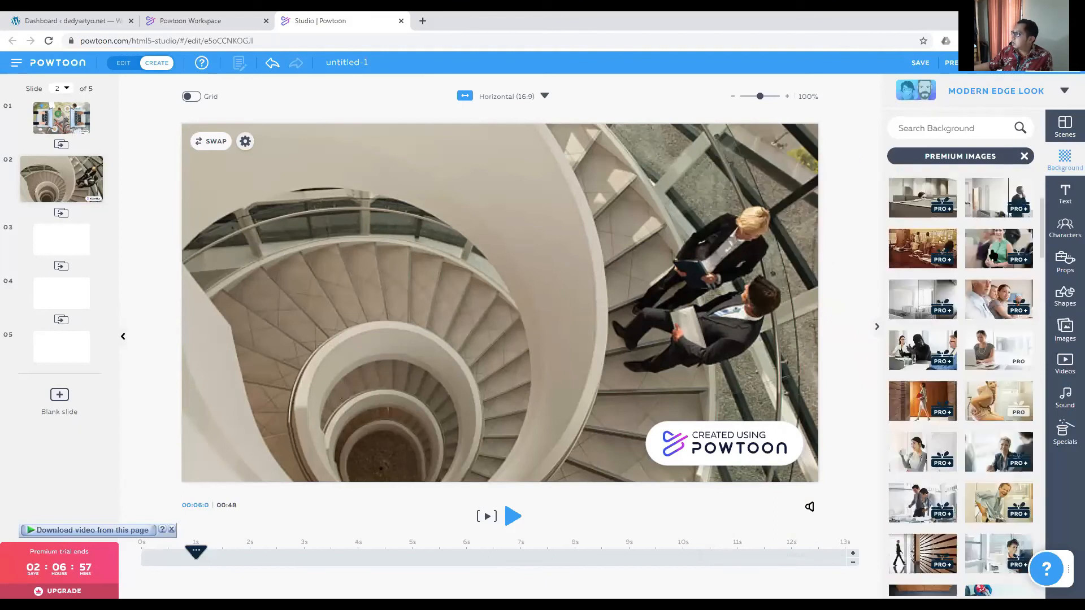
Switch from Premium Images to the Locations category and try the Office and auditorium illustrations as slide 2's background
click(1024, 156)
scroll(955, 200, up, 1)
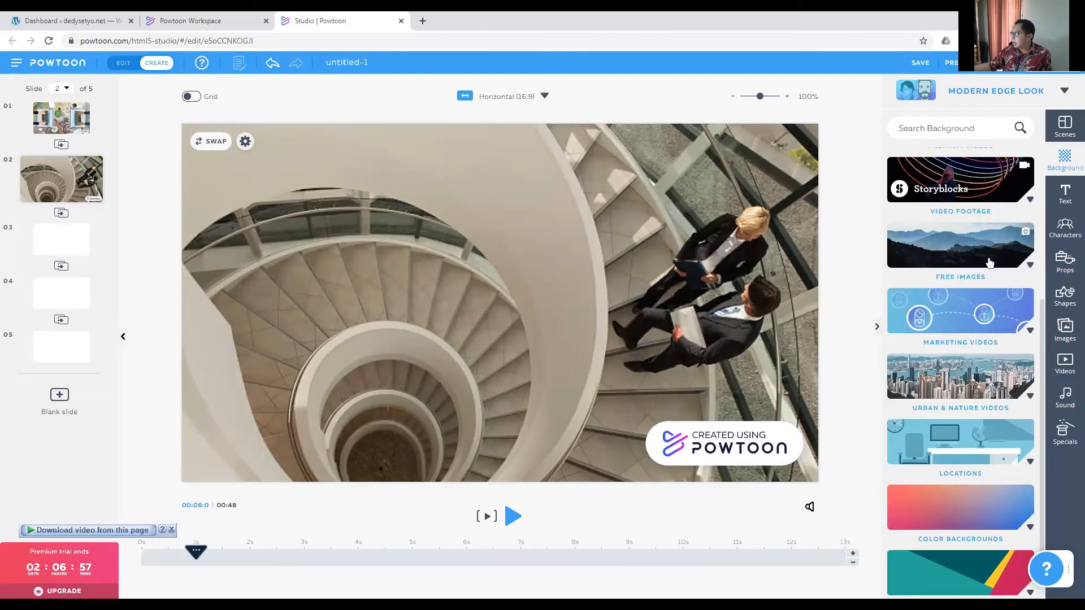
click(1030, 464)
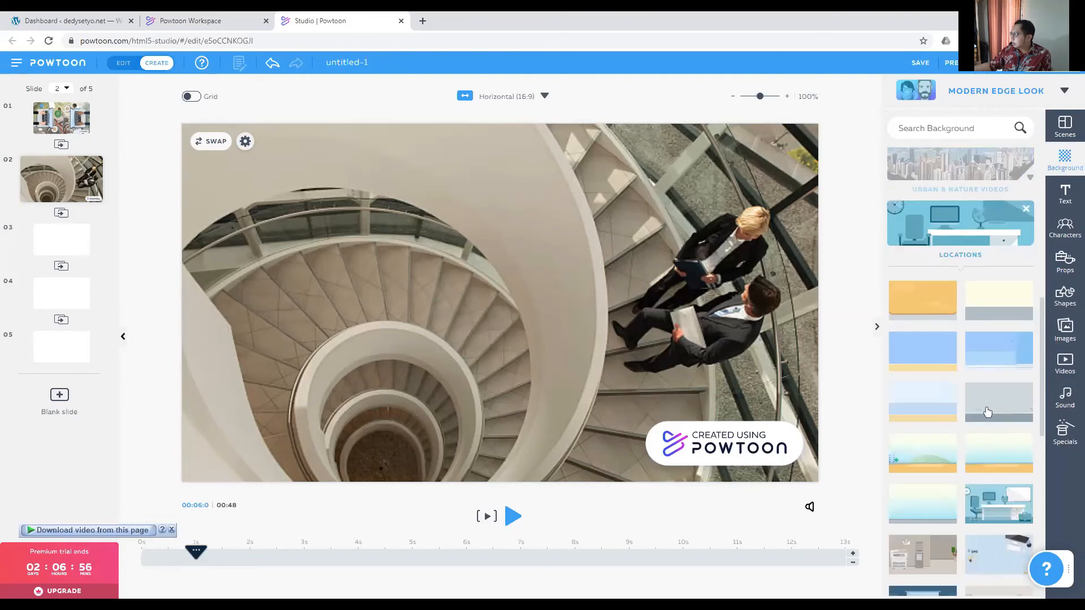
scroll(1015, 490, down, 1)
scroll(1015, 491, down, 3)
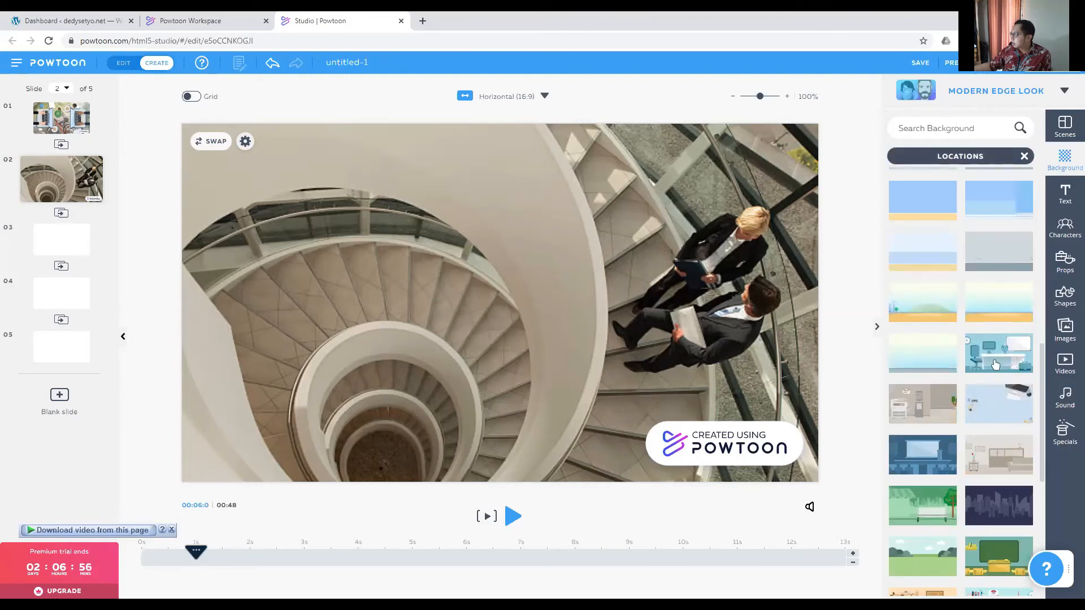
mouse_move(995, 364)
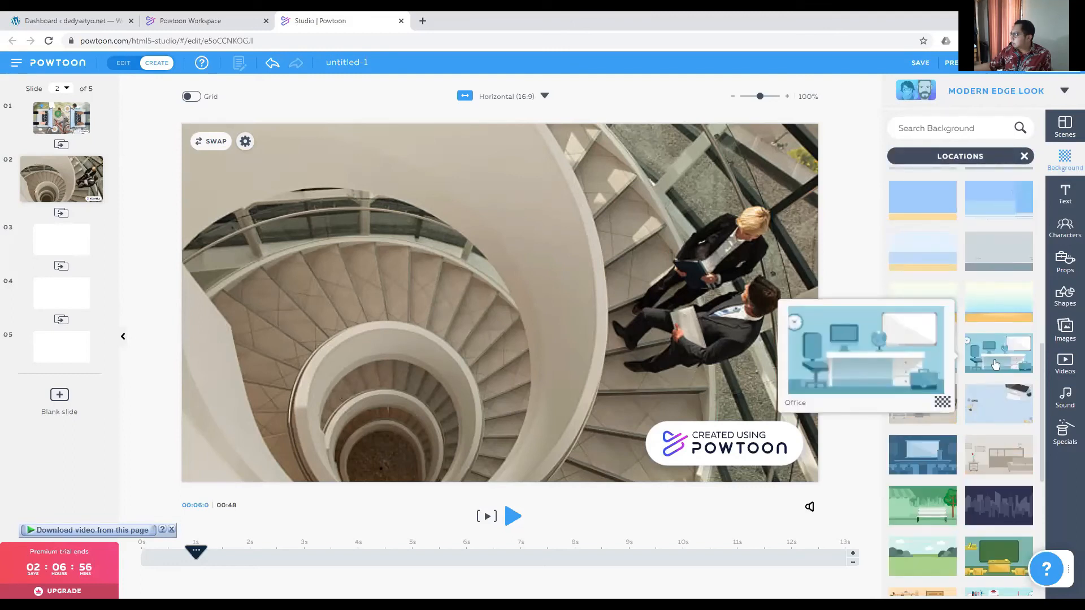
click(995, 364)
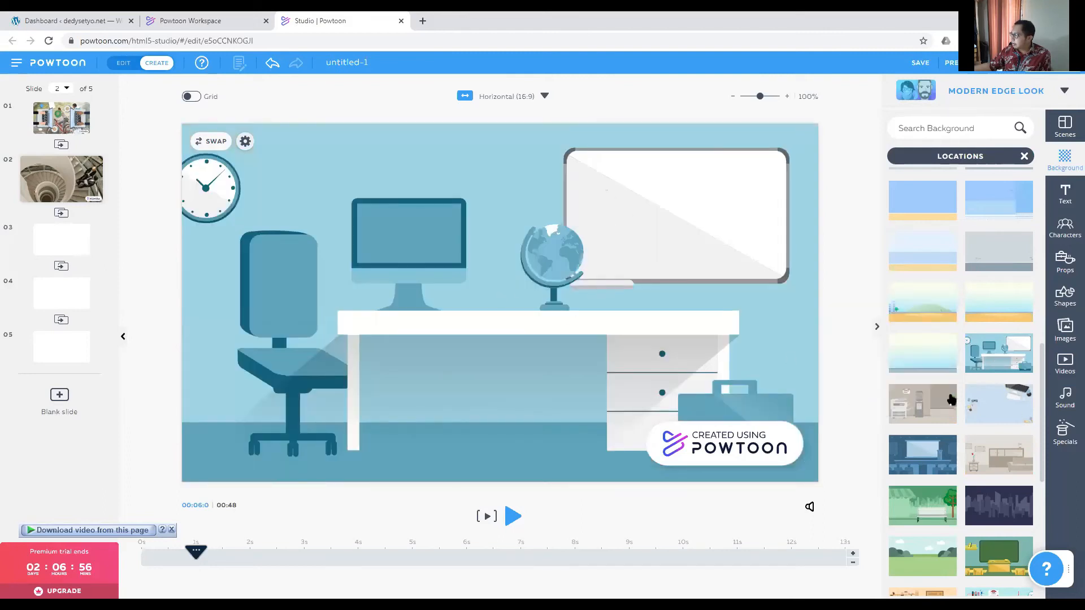
scroll(927, 387, down, 3)
click(923, 318)
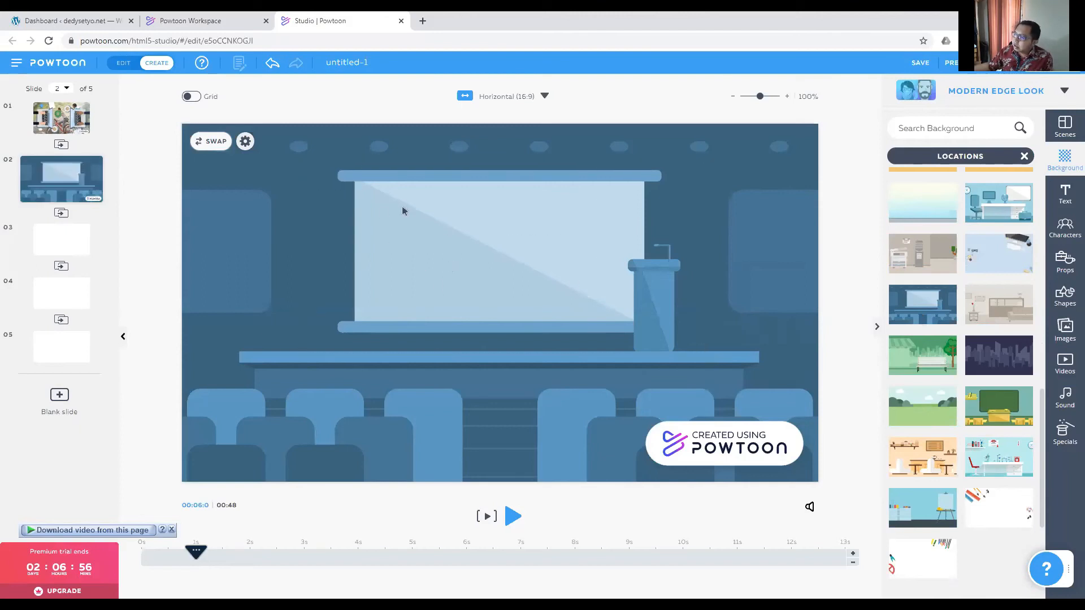
On slide 1, move the left laptop illustration up and to the right, away from the typing hands
drag(284, 155, 742, 403)
drag(77, 135, 113, 148)
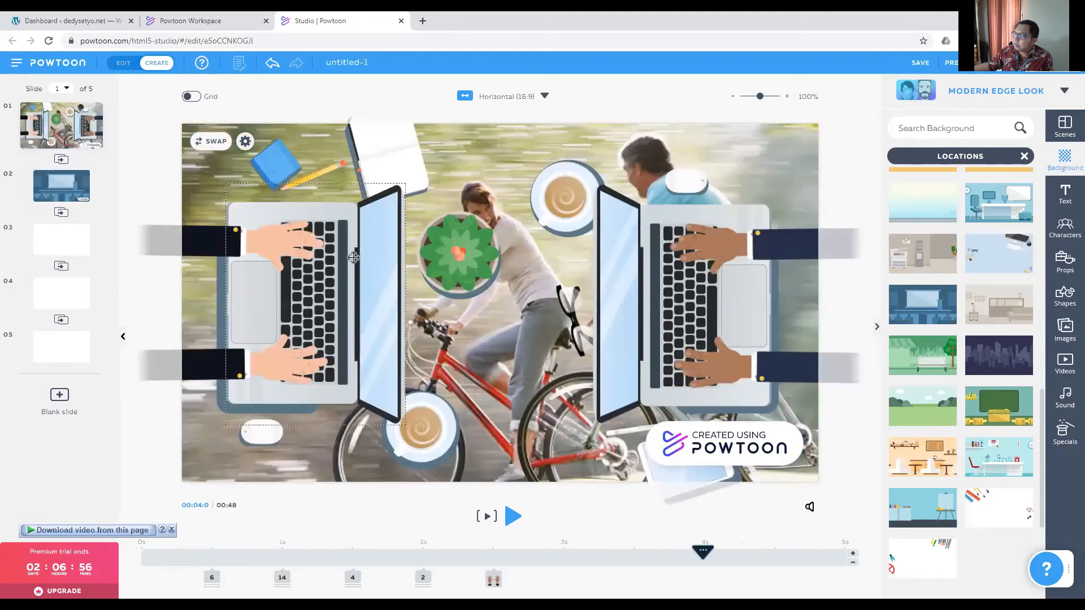
click(303, 221)
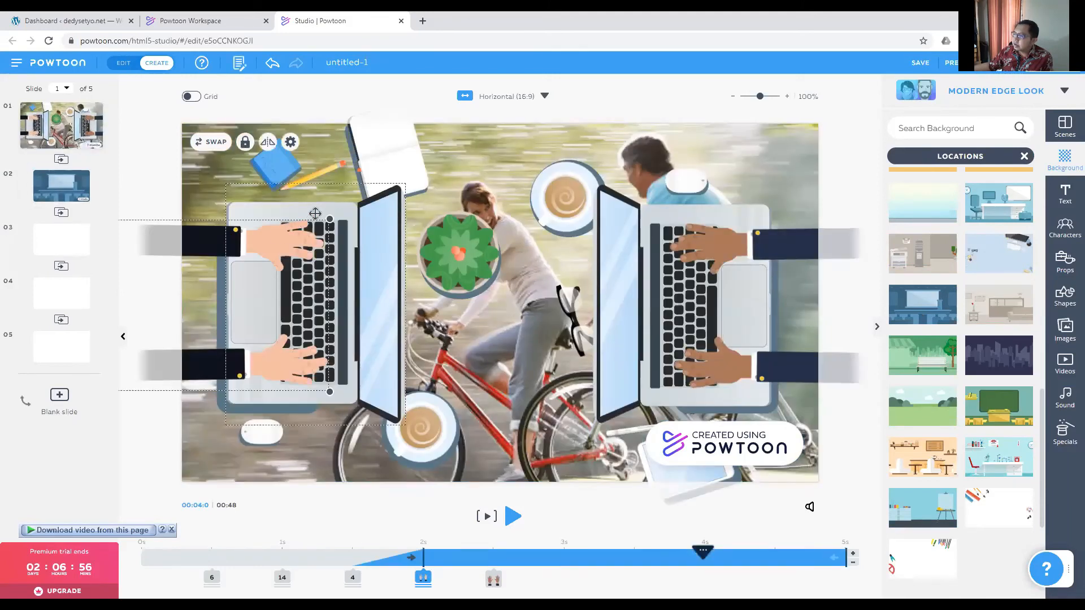
click(314, 214)
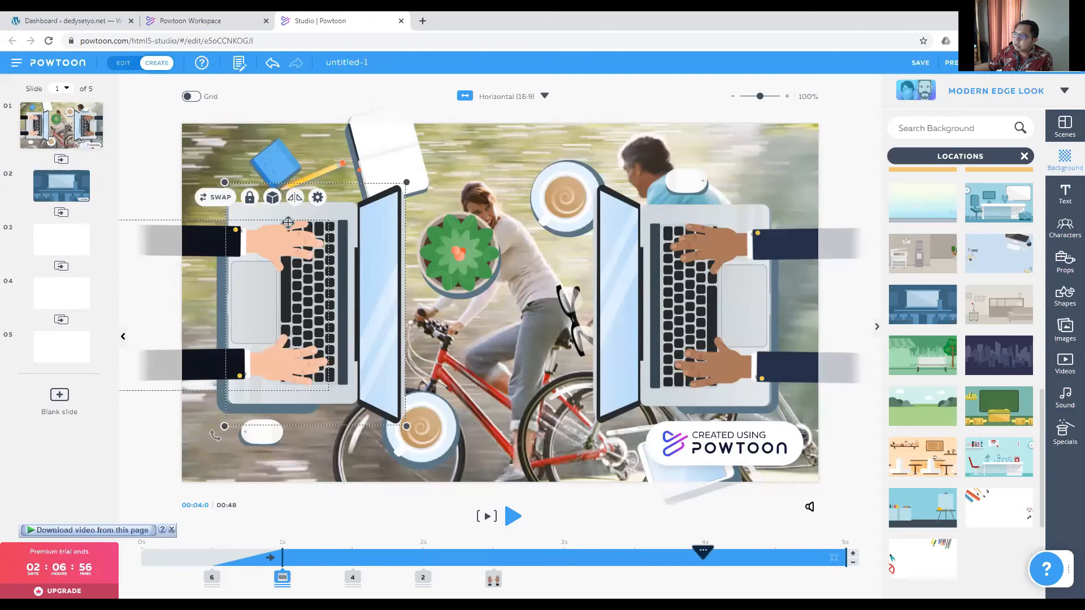
drag(307, 213, 369, 300)
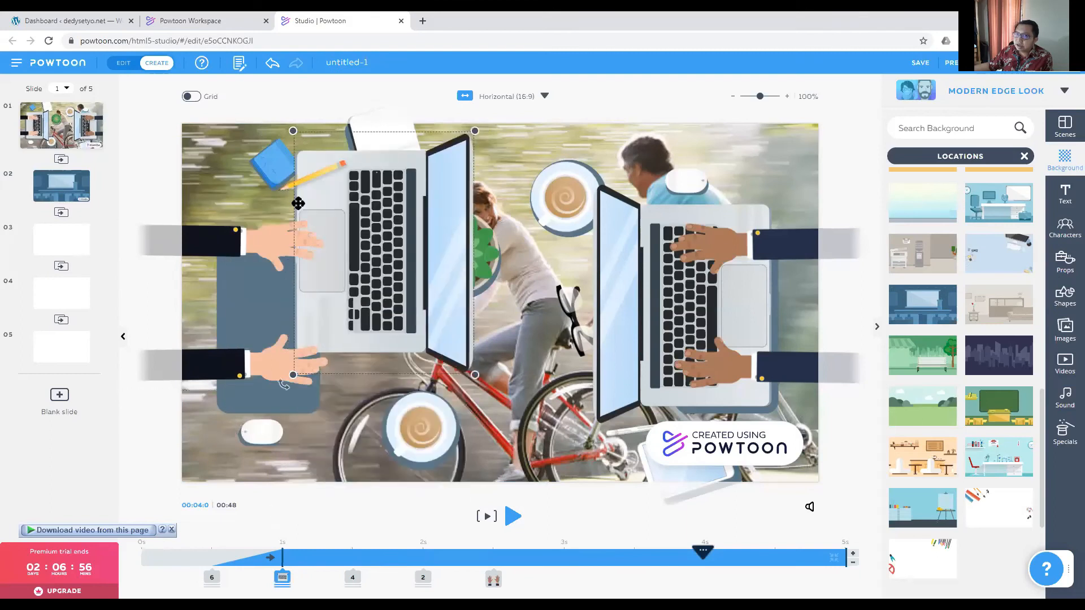
Return to slide 2 and try the Class illustration from Locations as its background
click(67, 187)
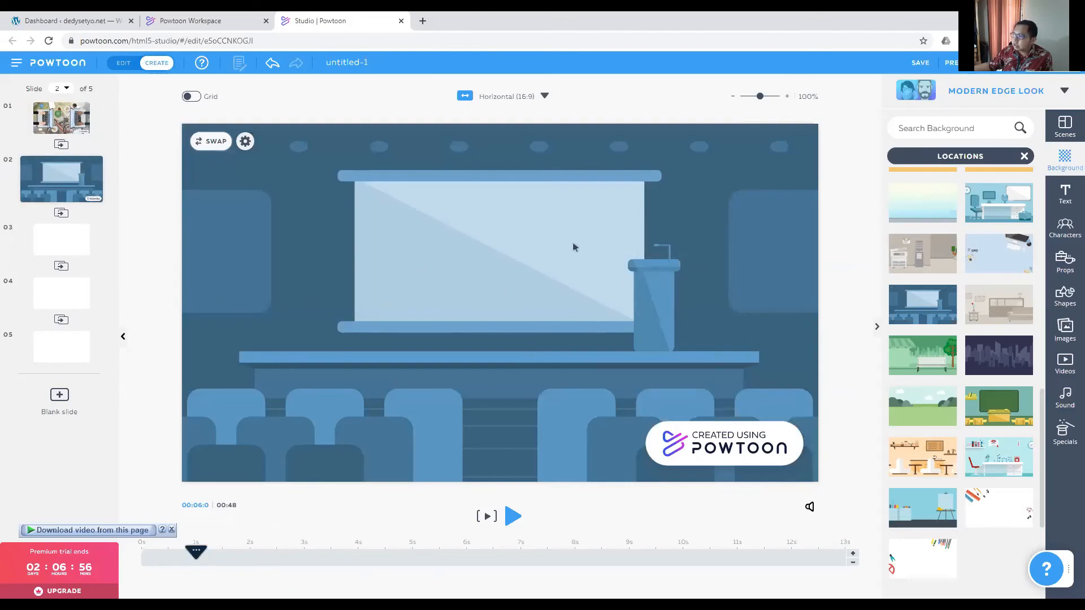
scroll(975, 350, down, 1)
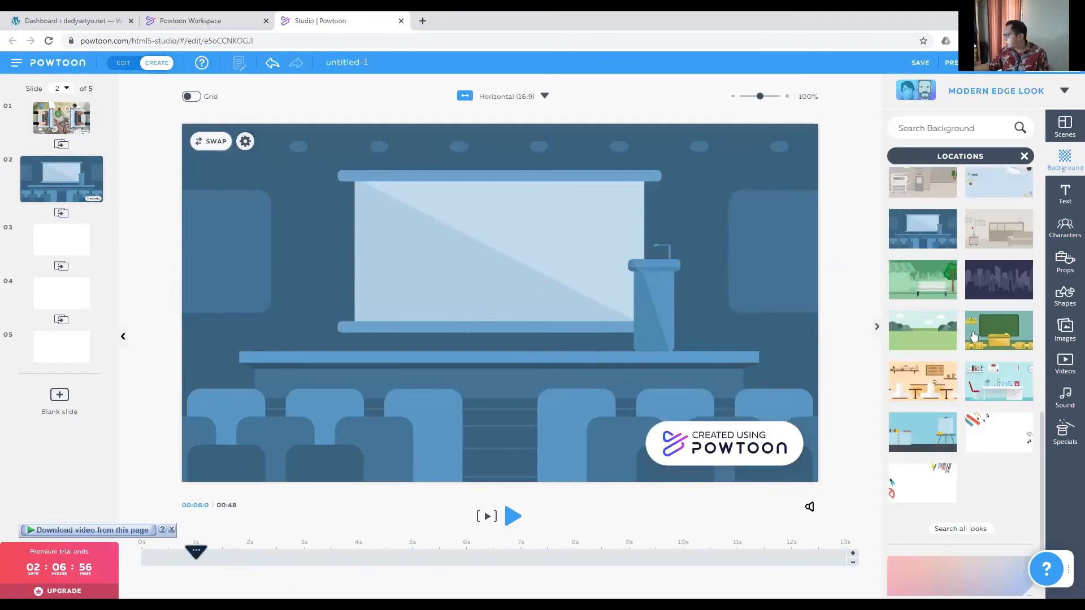
mouse_move(1014, 332)
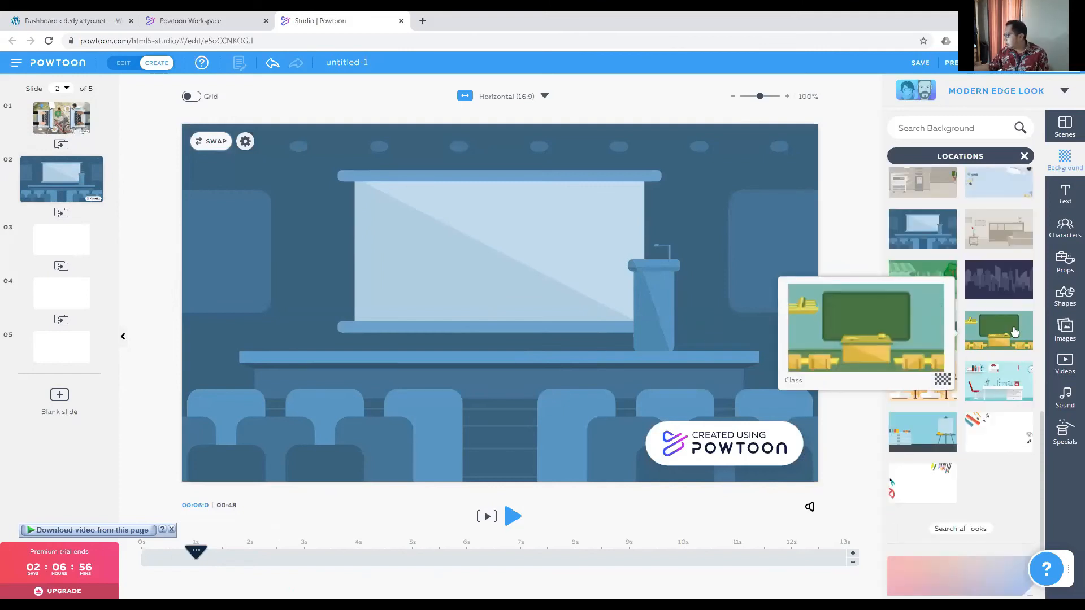
click(1014, 332)
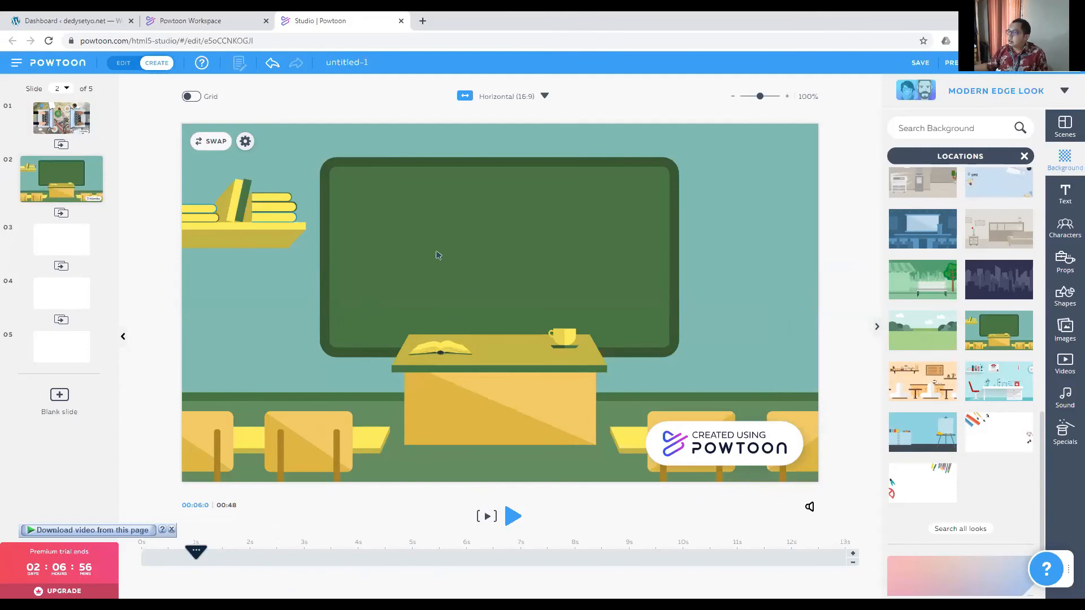
View slide 3 and the background categories that follow Locations, and return to slide 2
click(71, 237)
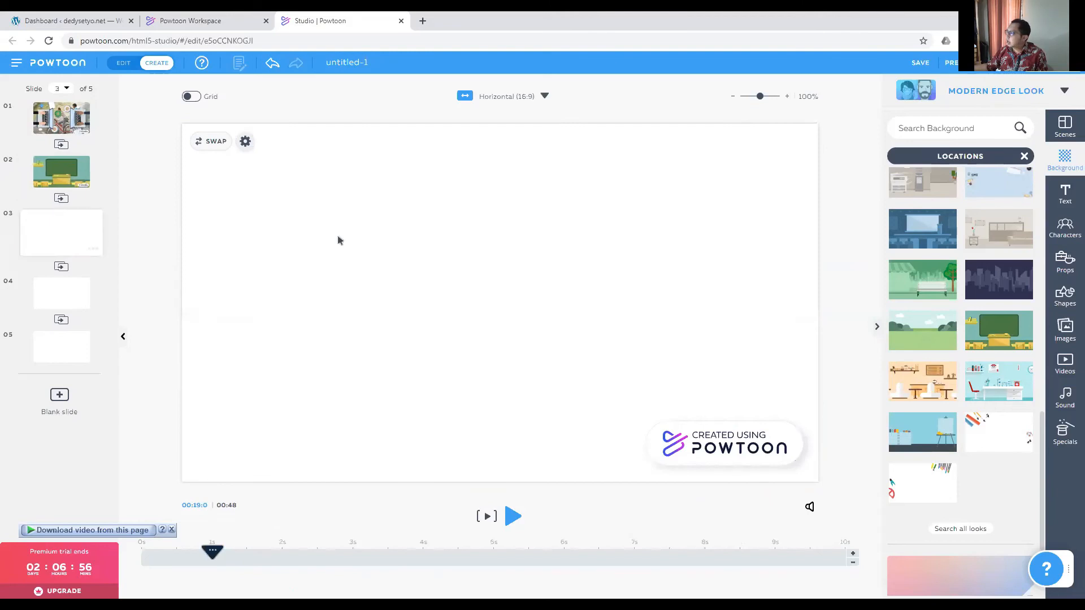
scroll(951, 387, down, 3)
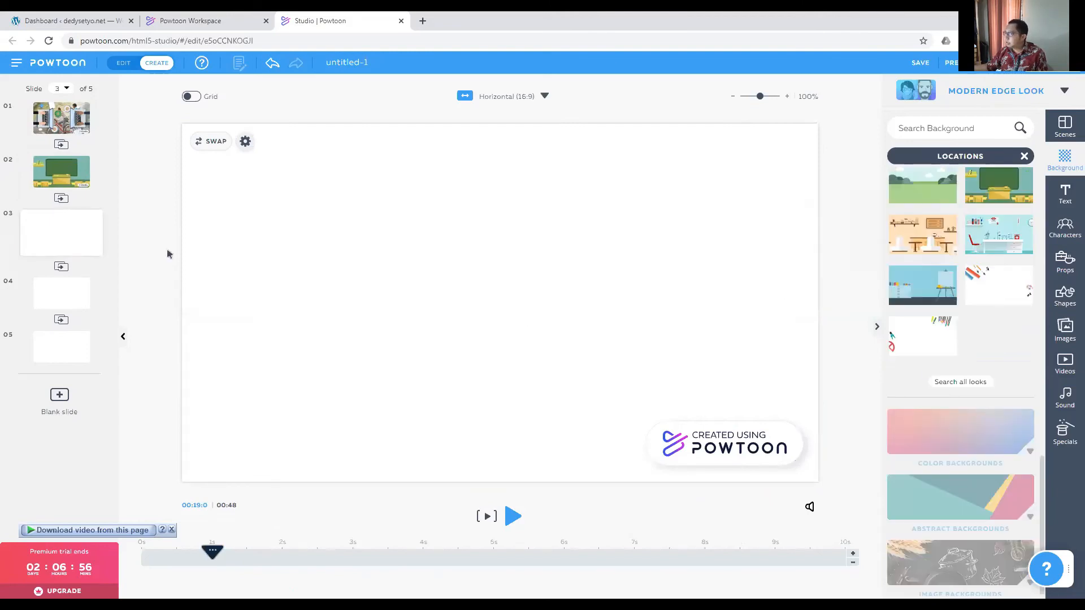
click(55, 169)
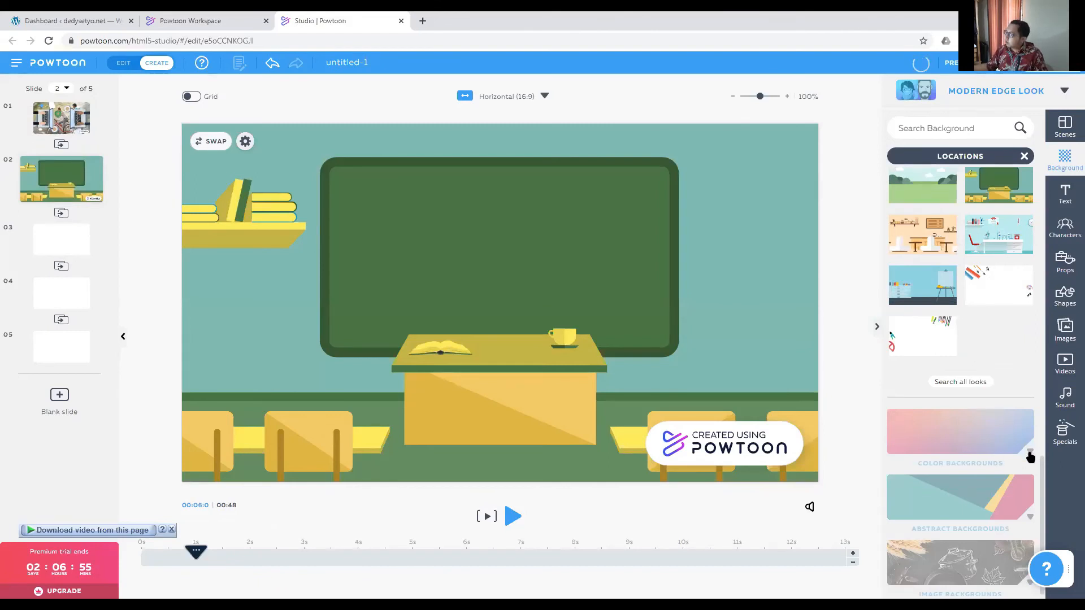
Open Color Backgrounds, try the light blue one on slide 2, and apply the two-tone dark blue background instead
click(1029, 457)
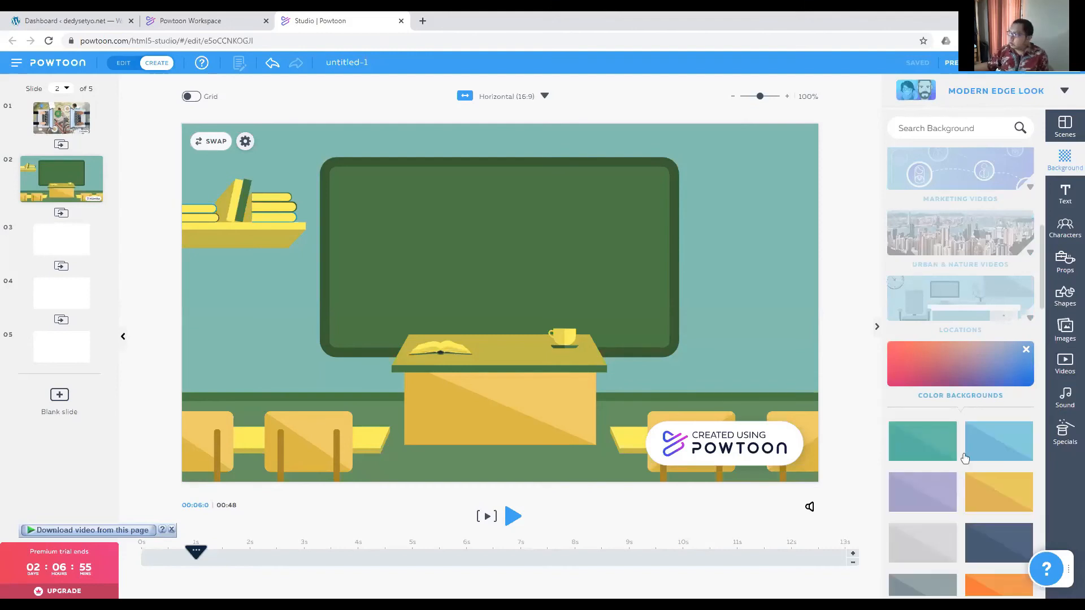
scroll(964, 458, down, 3)
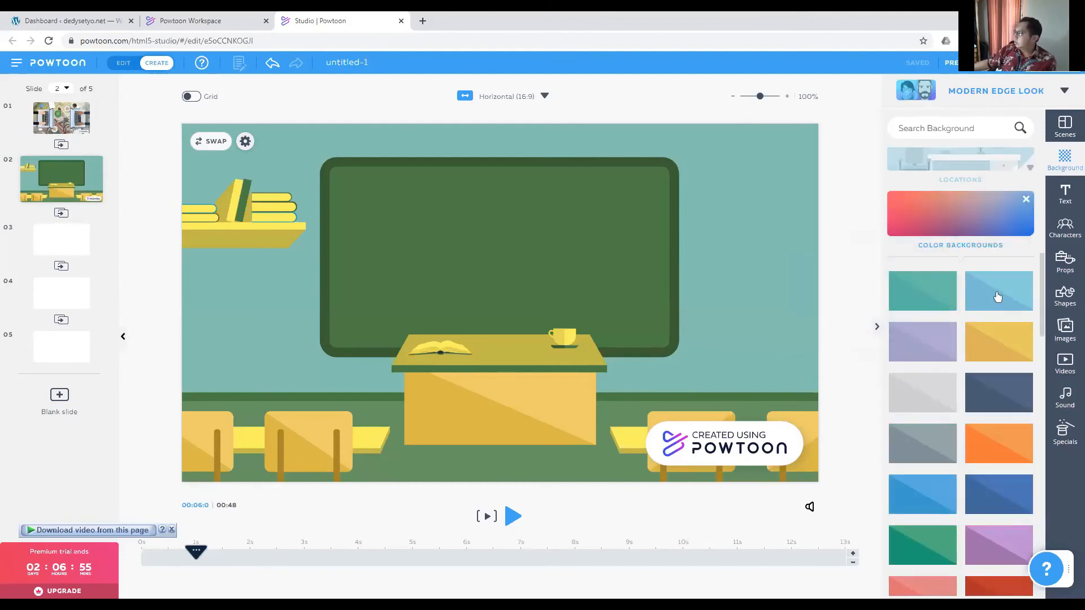
click(997, 297)
scroll(1011, 407, down, 3)
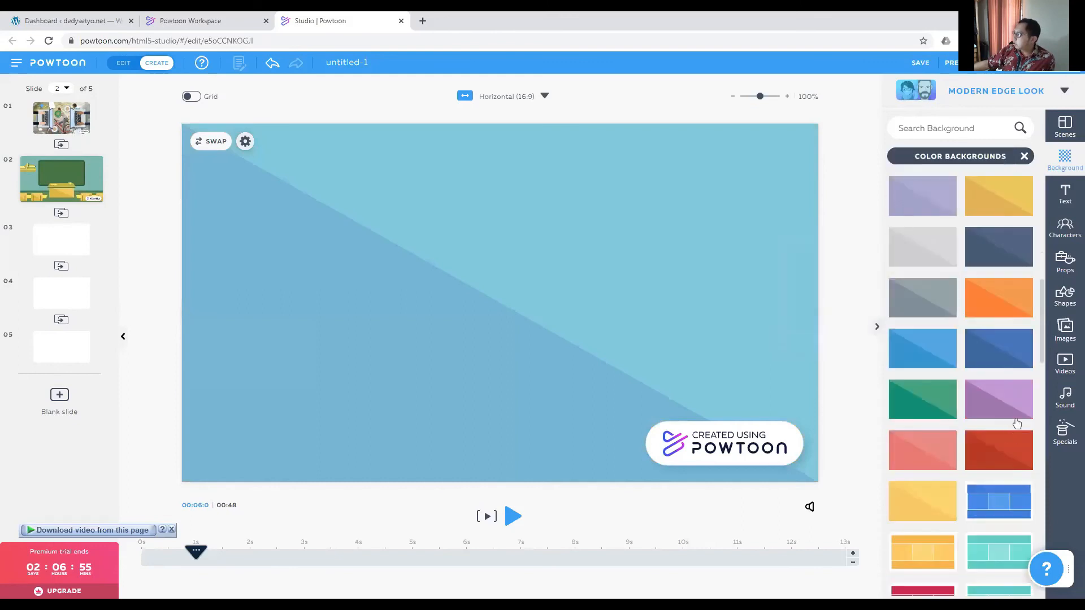
click(1008, 350)
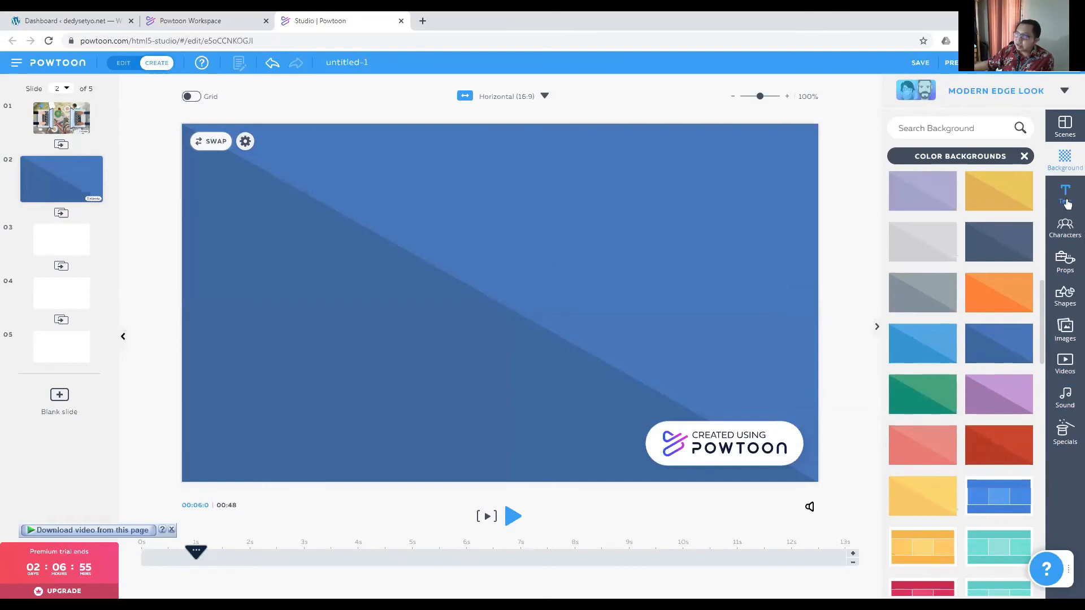
Add a title to slide 2, move it to the left half of the slide, and replace its text with "Ini Adalah Judul"
click(1065, 202)
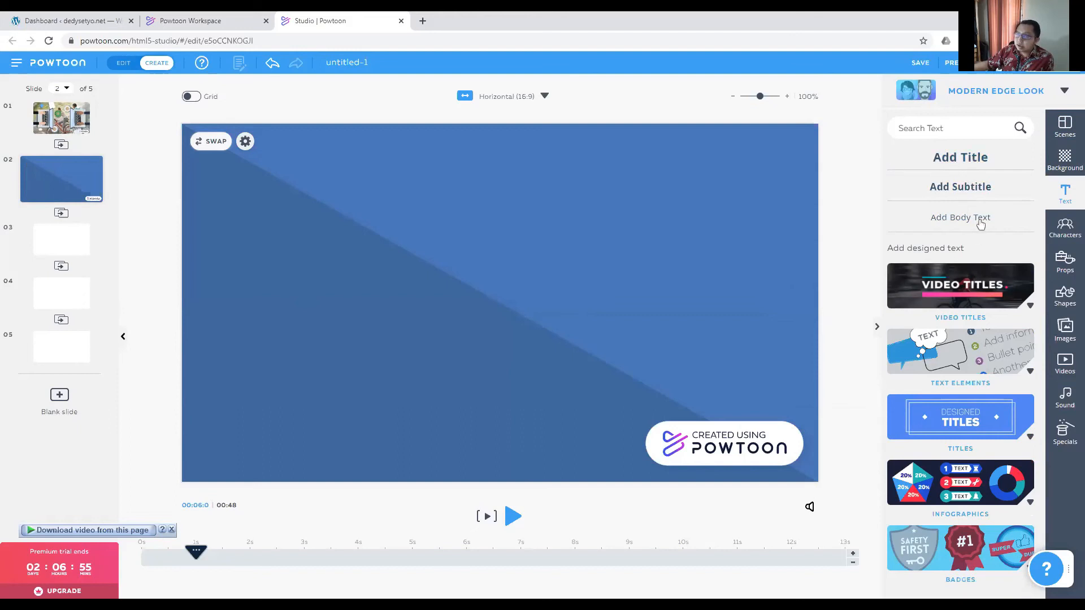
click(982, 158)
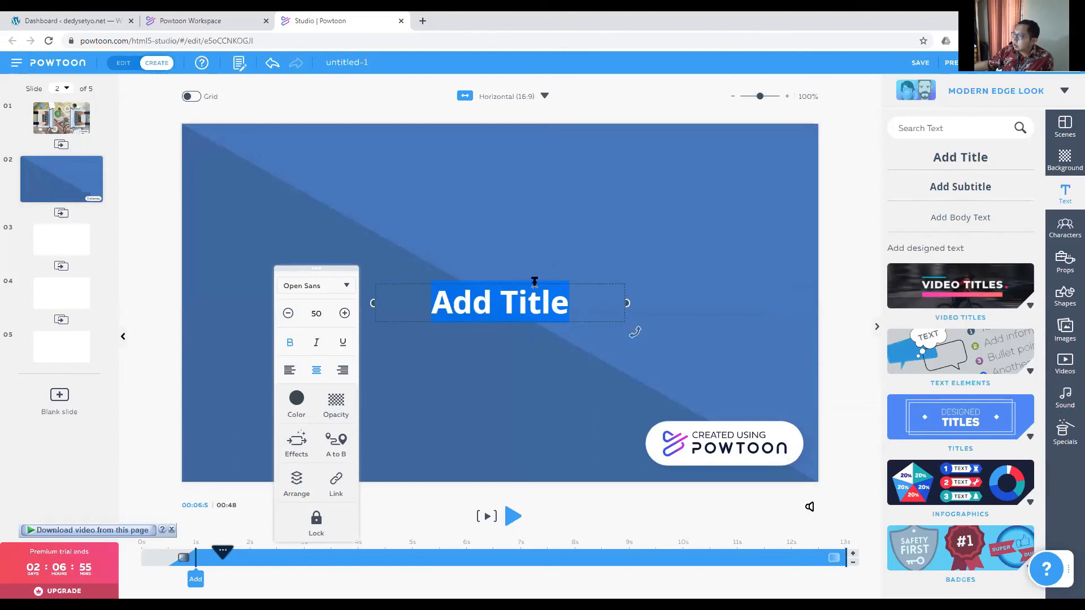
drag(538, 279, 359, 289)
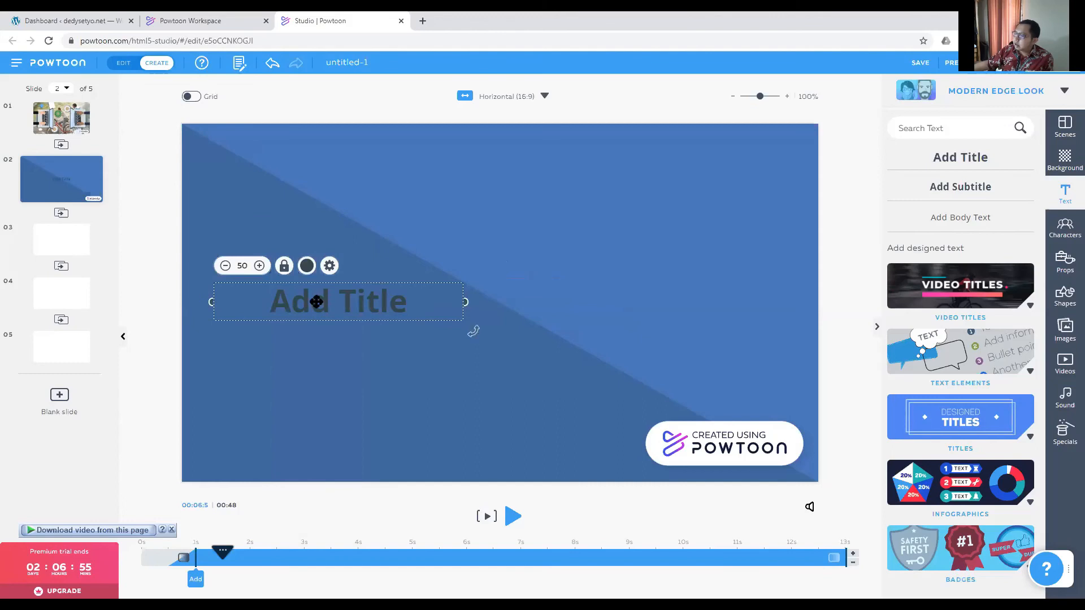
double_click(317, 302)
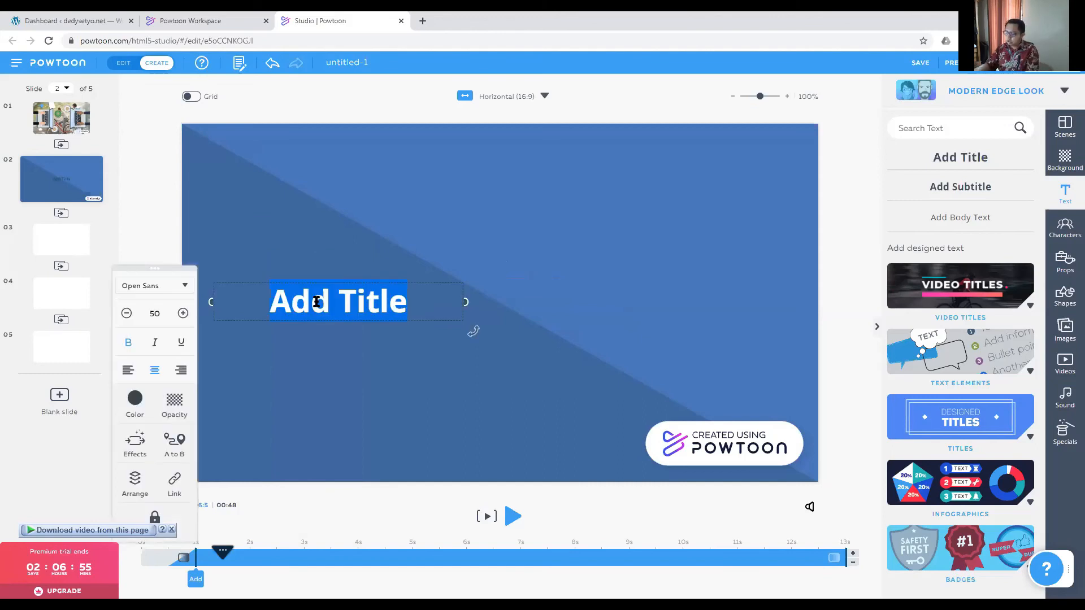
text(Ini)
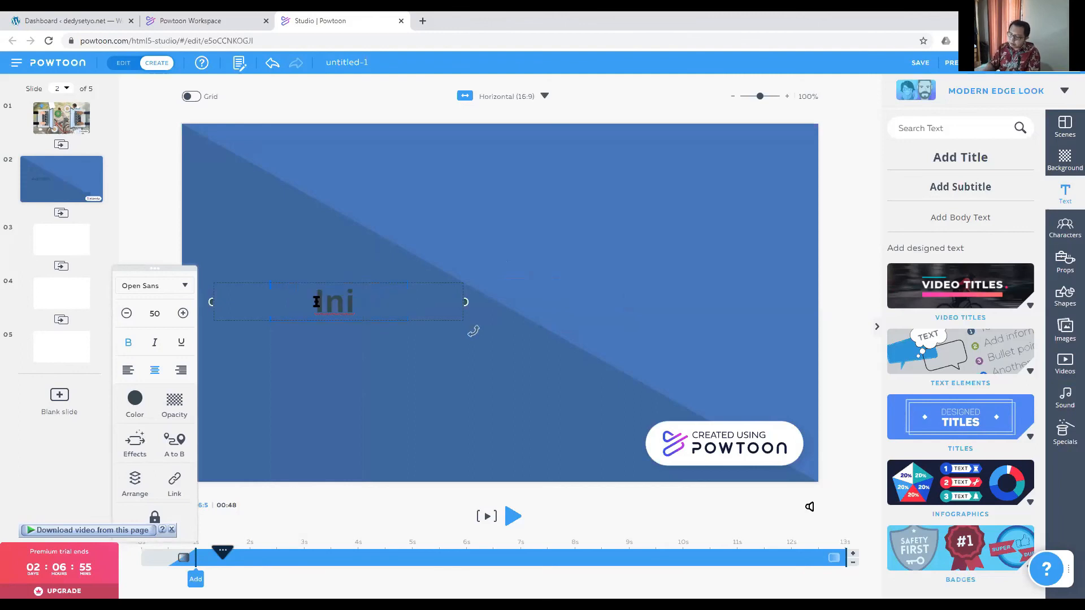
text( Adalah Judul)
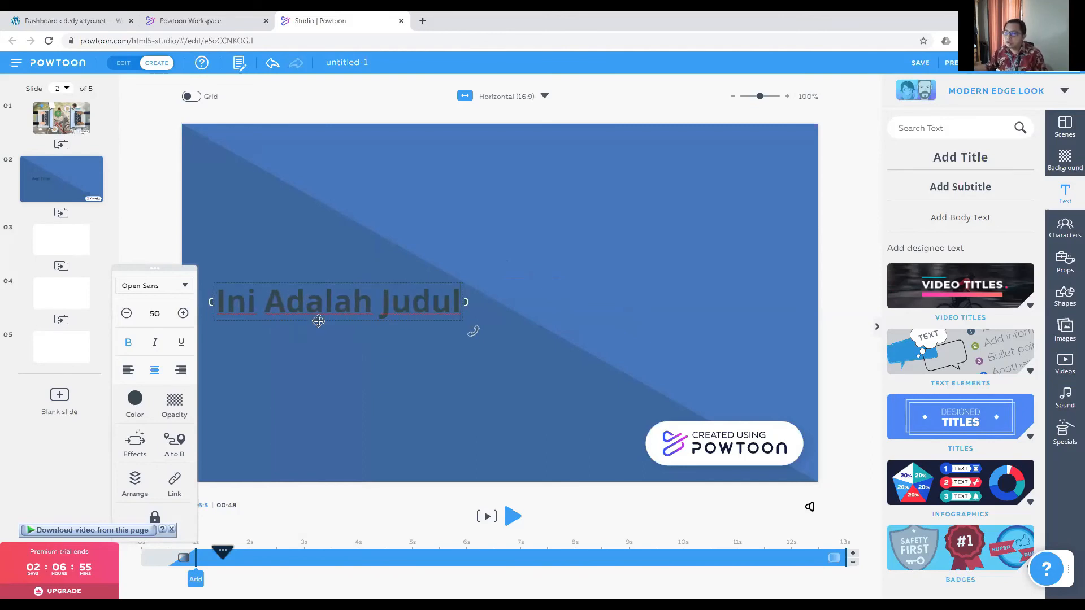
Change the title's font to Lifestyle (Montserrat), and widen and reposition its text box so the title fits on one line
triple_click(348, 295)
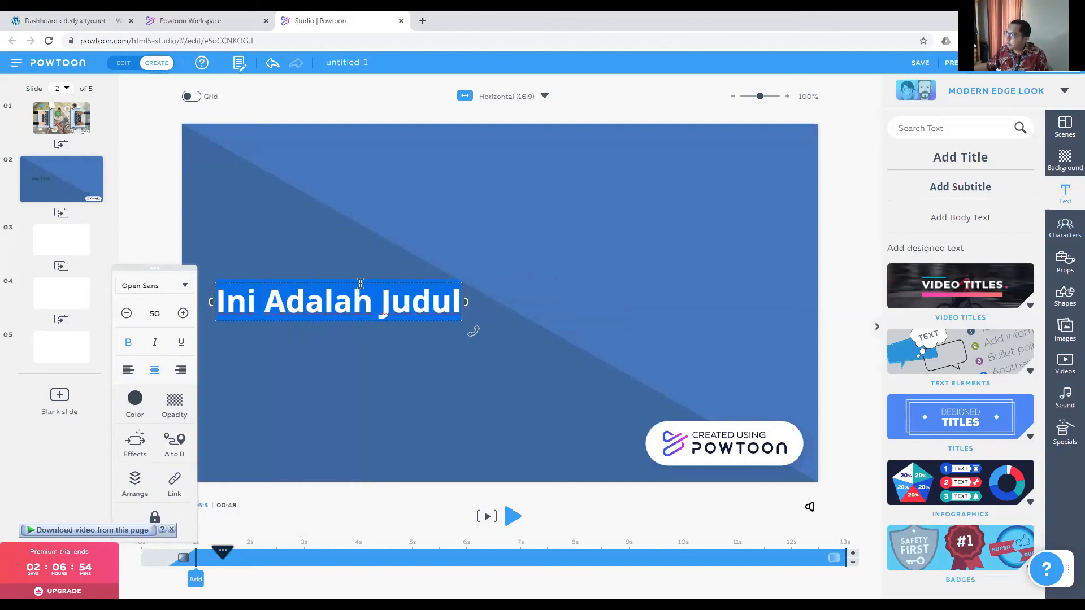
click(185, 289)
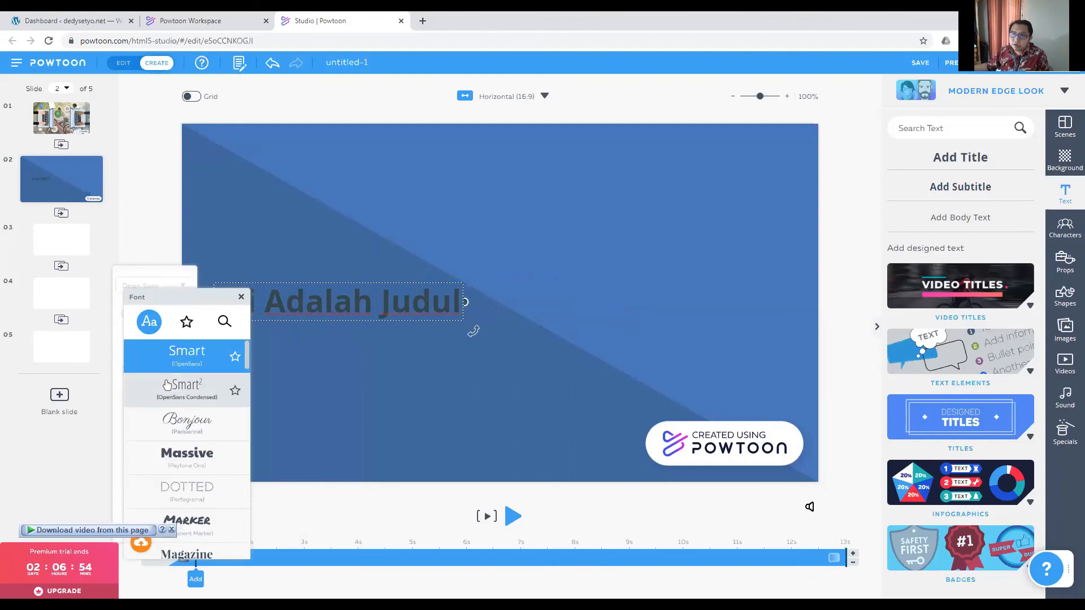
scroll(167, 385, down, 5)
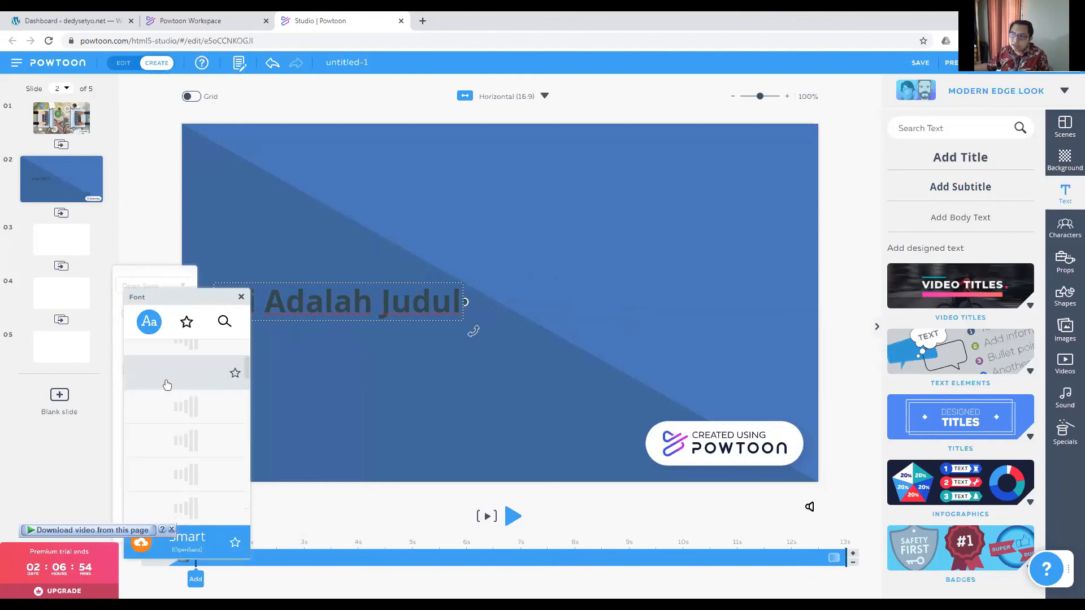
scroll(167, 384, down, 5)
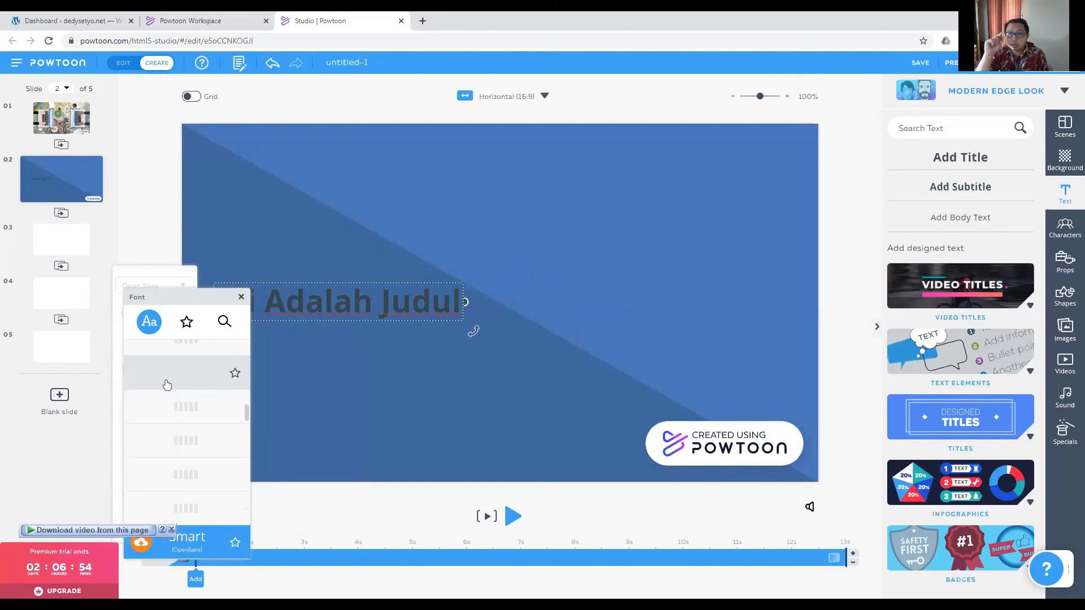
scroll(167, 385, down, 2)
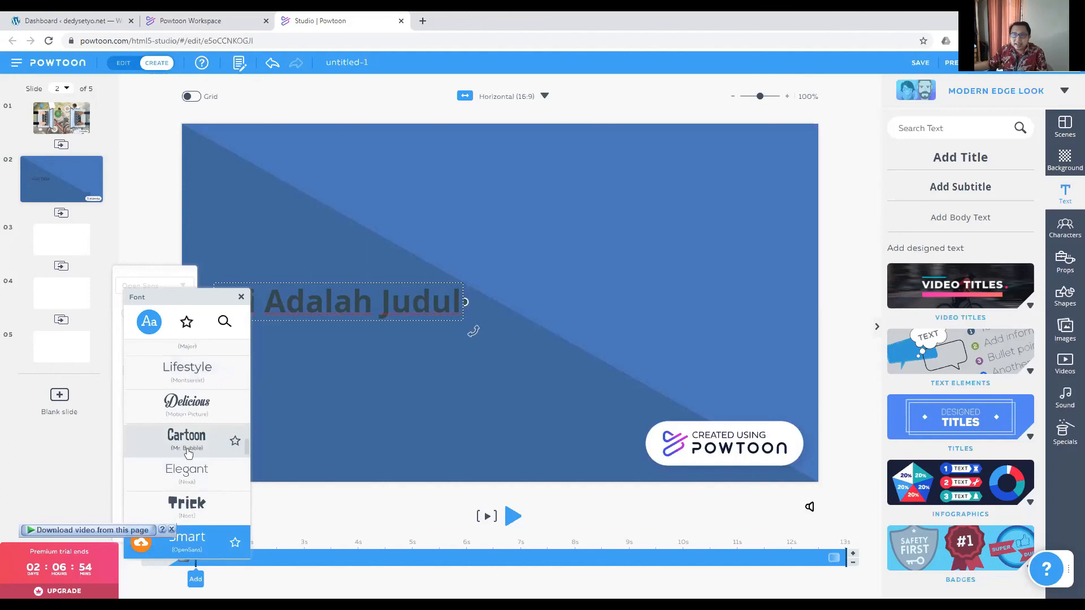
click(197, 368)
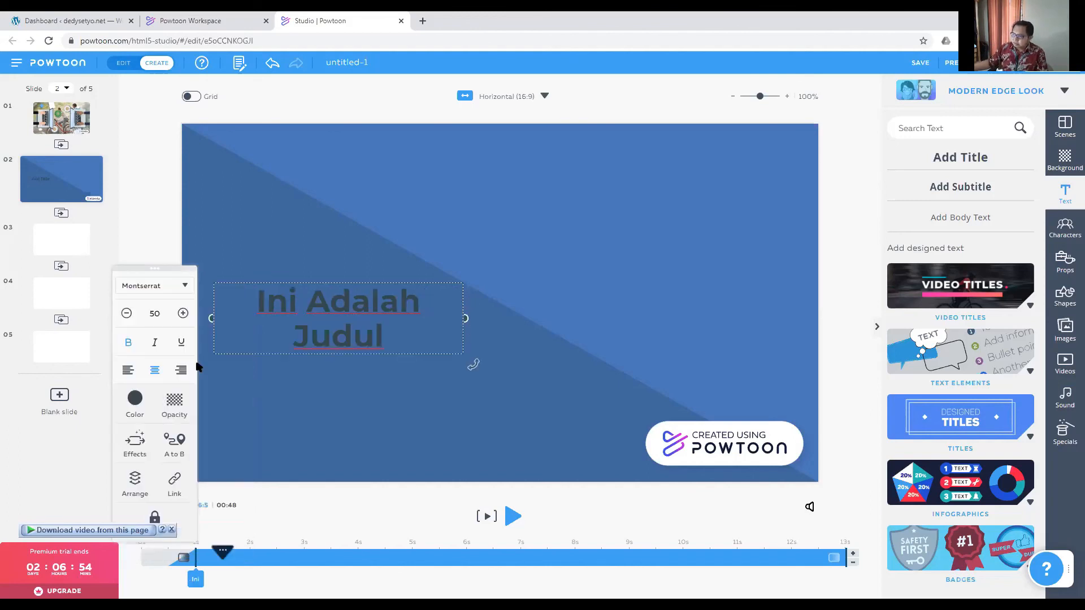
drag(468, 318, 523, 317)
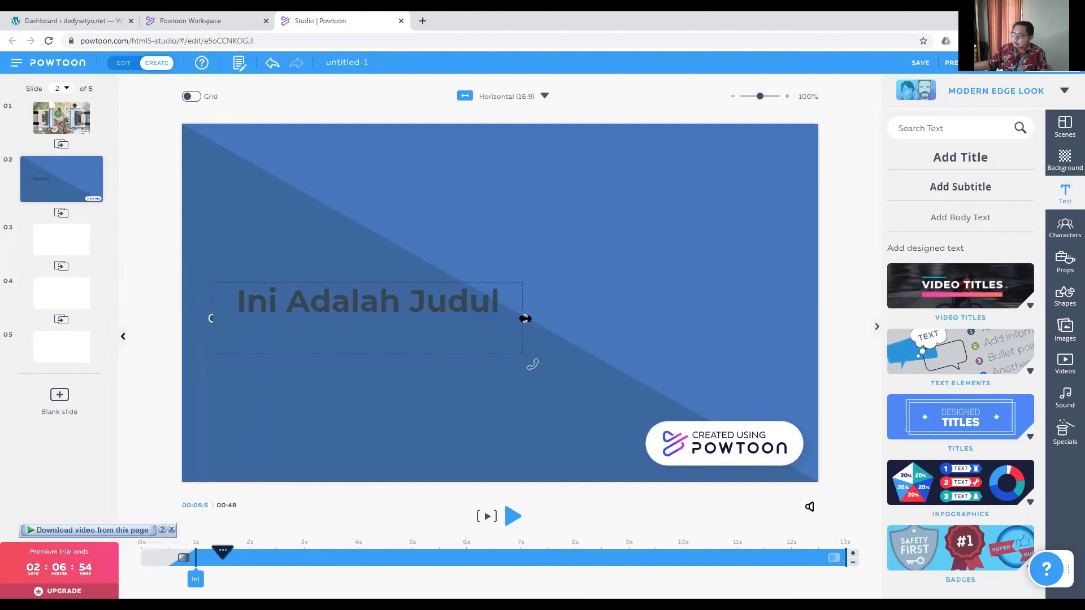
drag(400, 286, 384, 299)
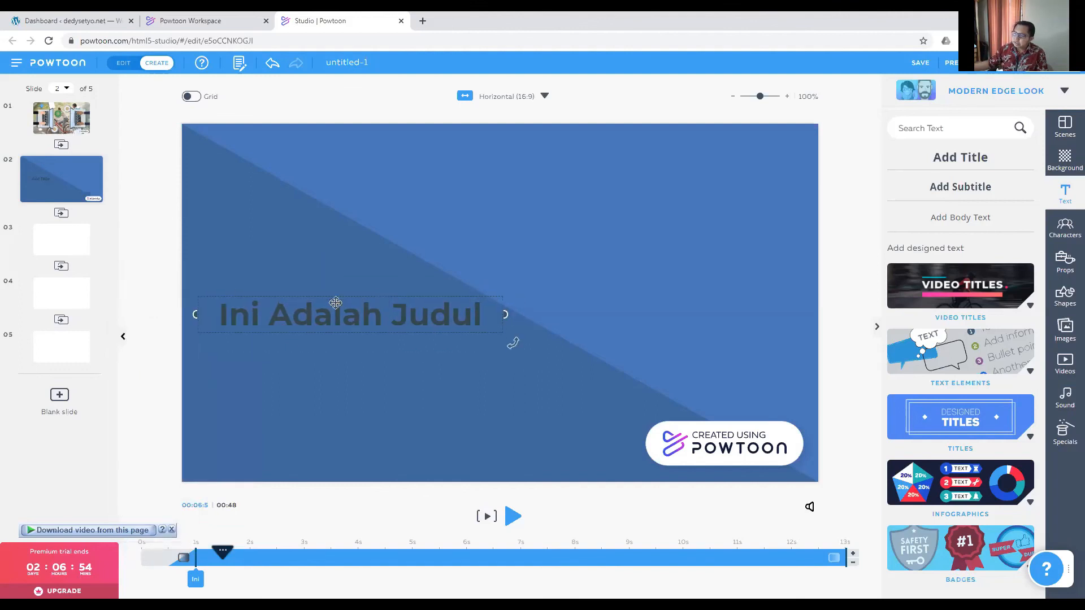
Try font size 30 on the title, set it to 36 instead, and nudge the title slightly down
click(230, 278)
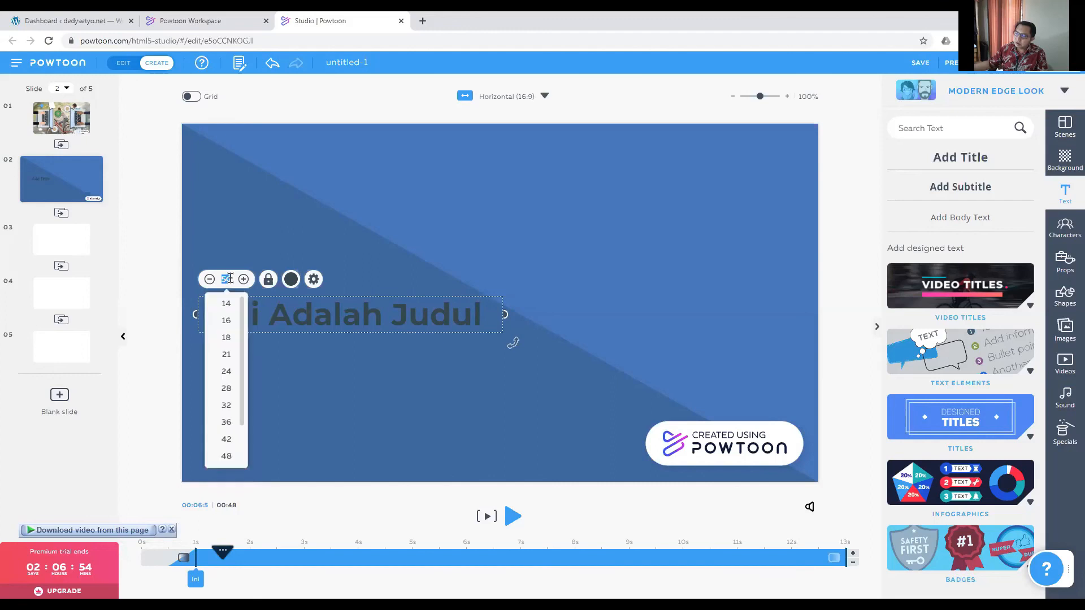
text(3)
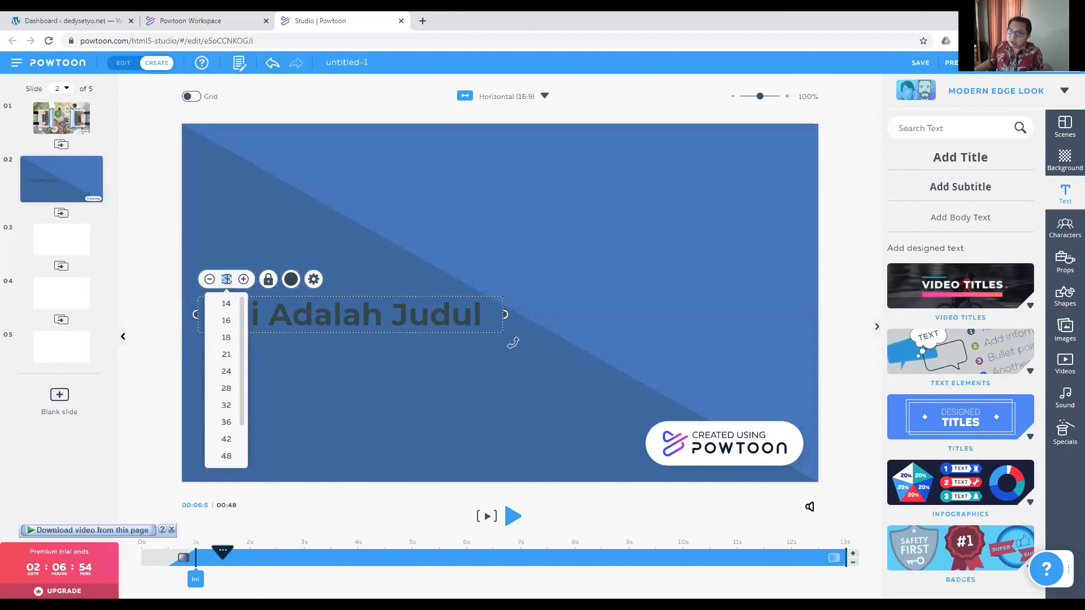
text(0)
key(Return)
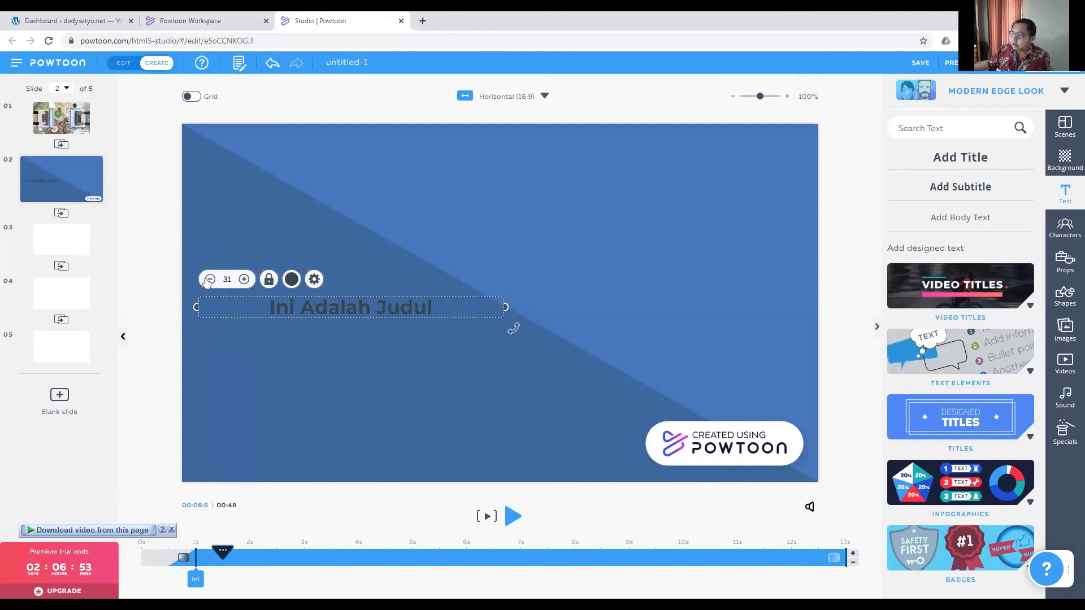
click(227, 280)
scroll(240, 361, down, 2)
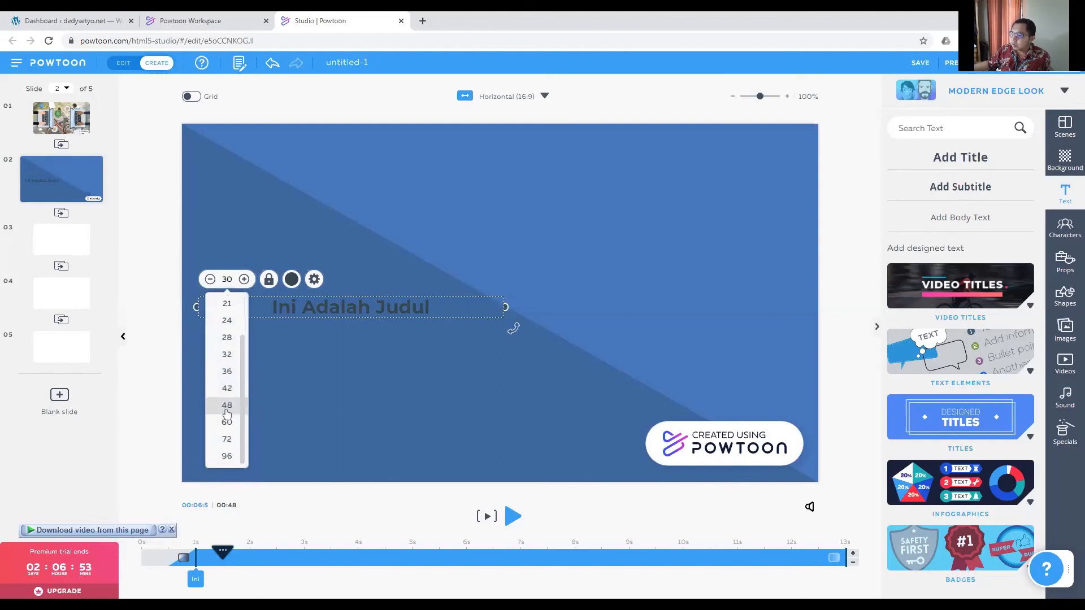
click(227, 373)
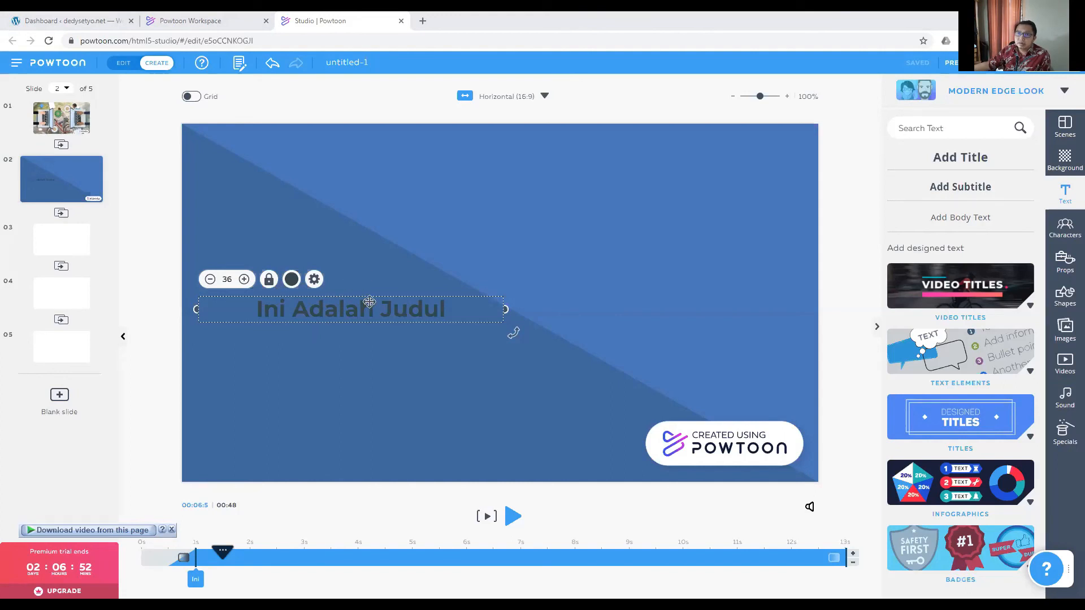
drag(369, 303, 365, 309)
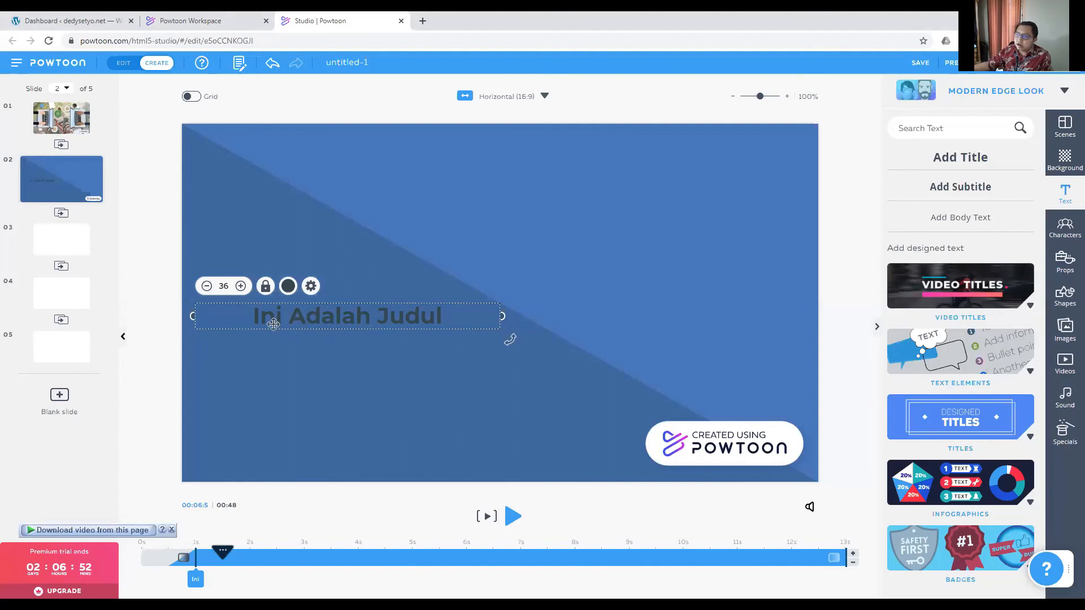
Move the title onto the lighter upper-right area of slide 2
click(333, 387)
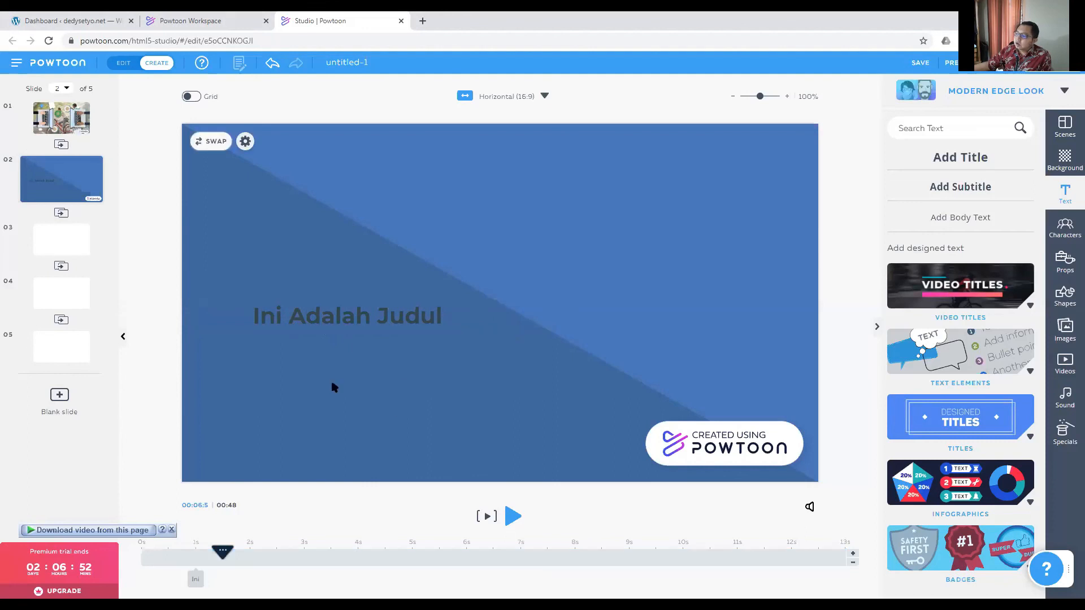
click(372, 319)
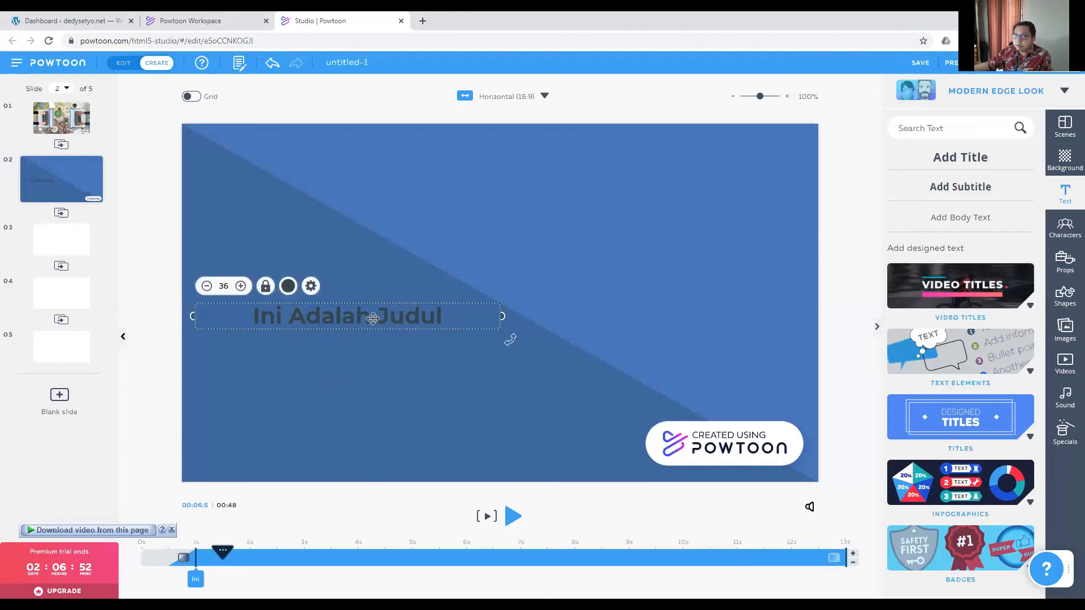
click(388, 284)
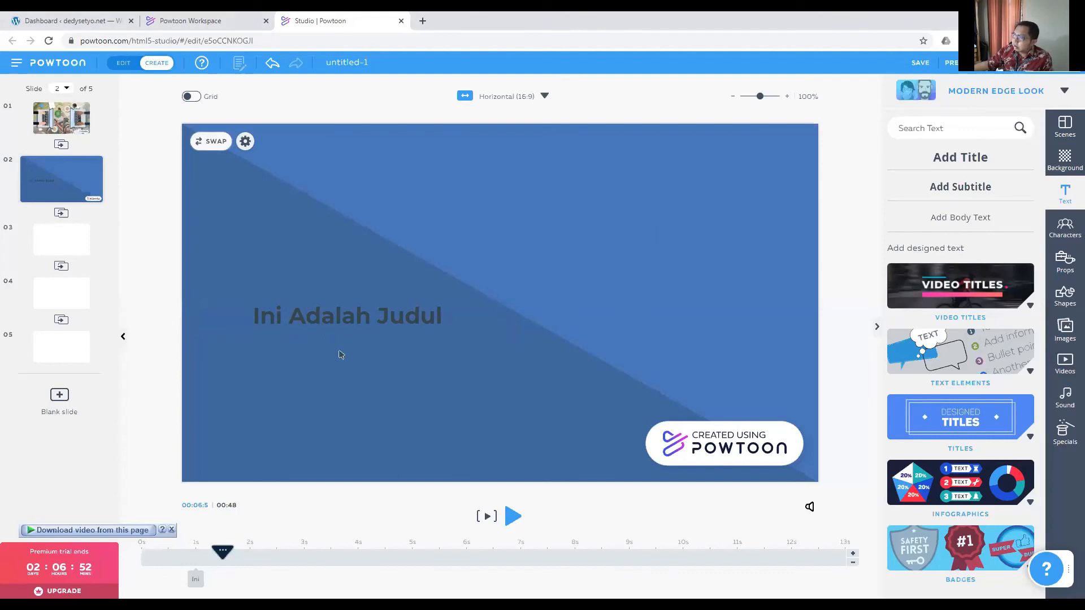
click(362, 316)
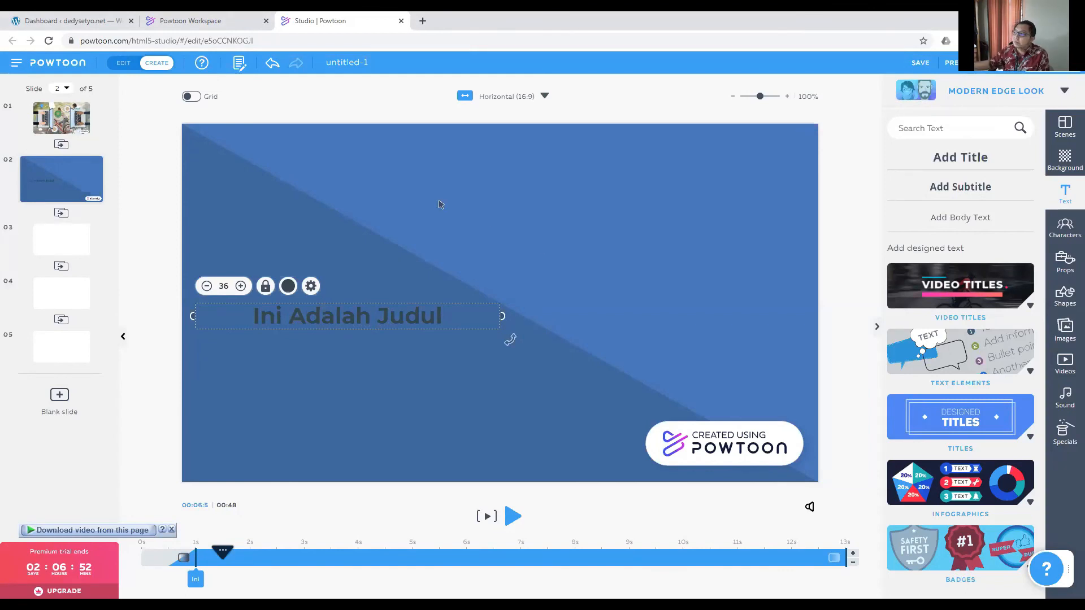
drag(443, 308, 666, 255)
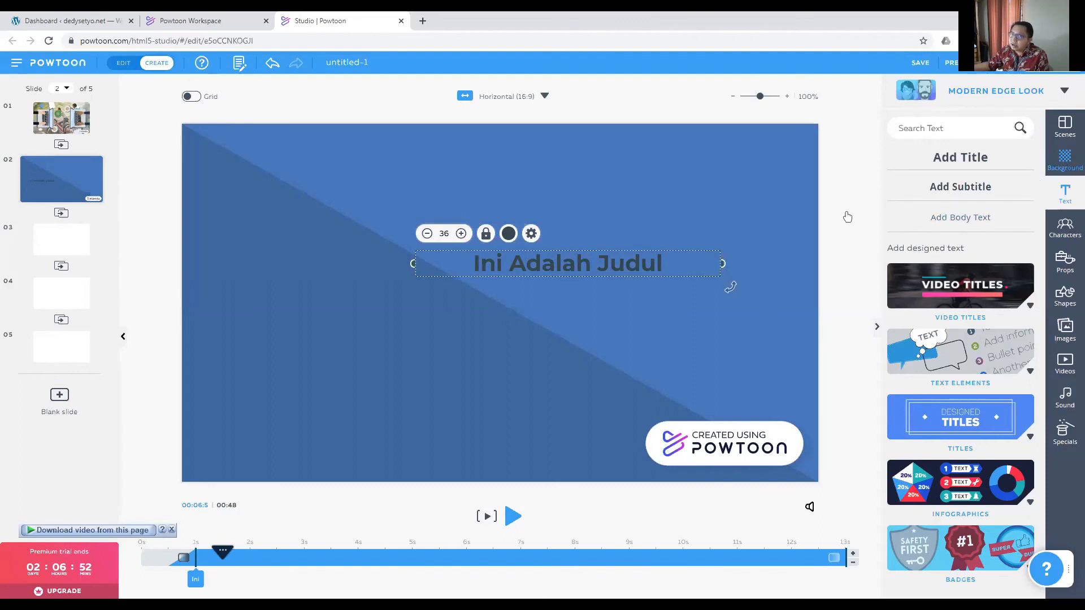
Try the Silver color background on slide 2, and apply the two-tone lavender background instead
click(1065, 158)
scroll(938, 395, down, 5)
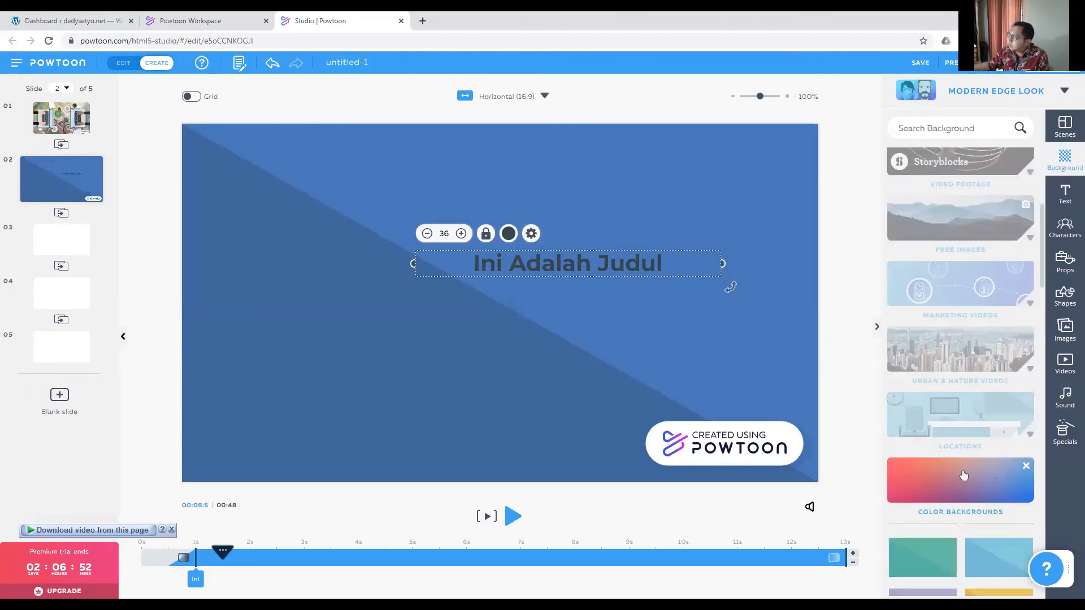
scroll(960, 469, down, 5)
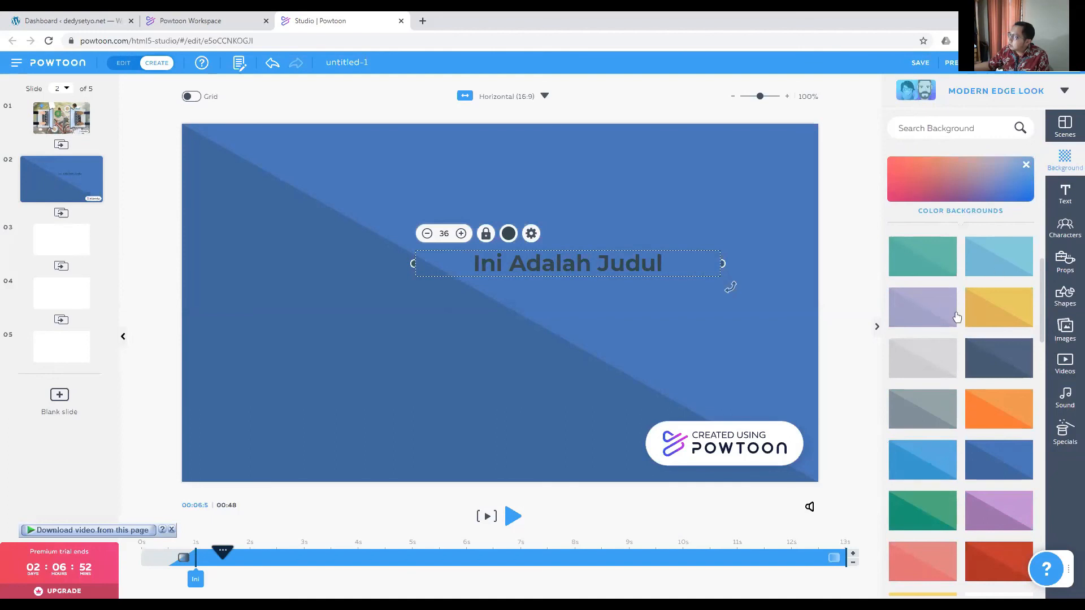
click(938, 363)
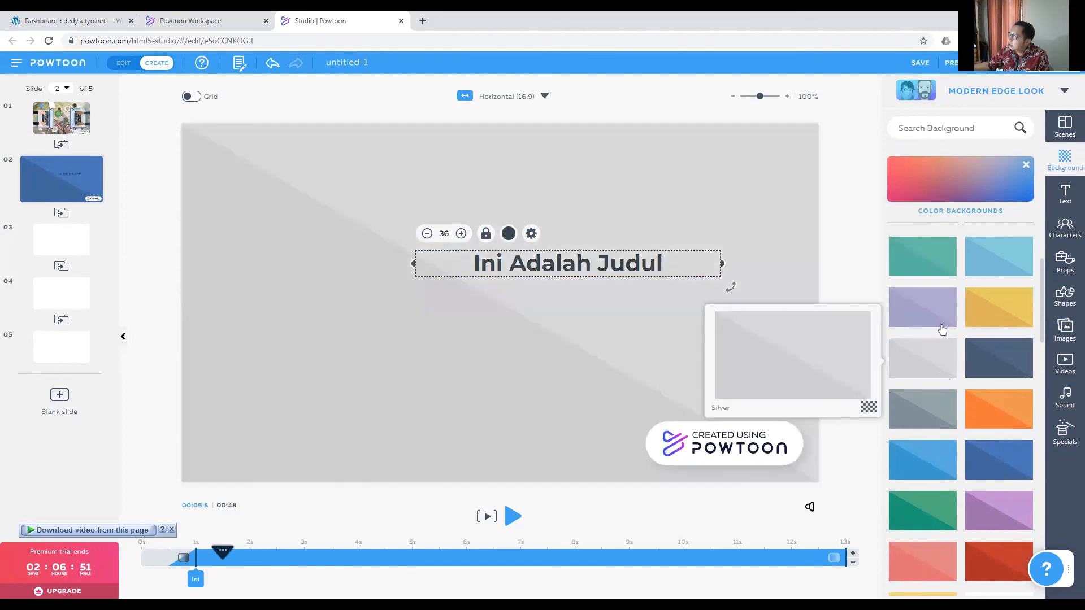
drag(942, 314, 589, 264)
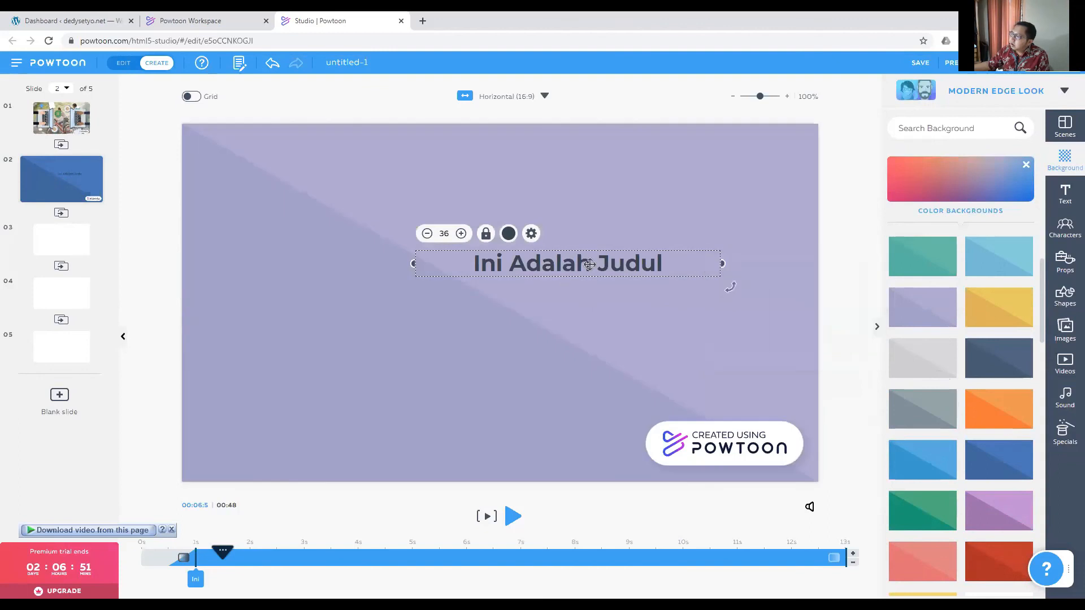
Move the title to the darker lower-left area of the slide
double_click(589, 264)
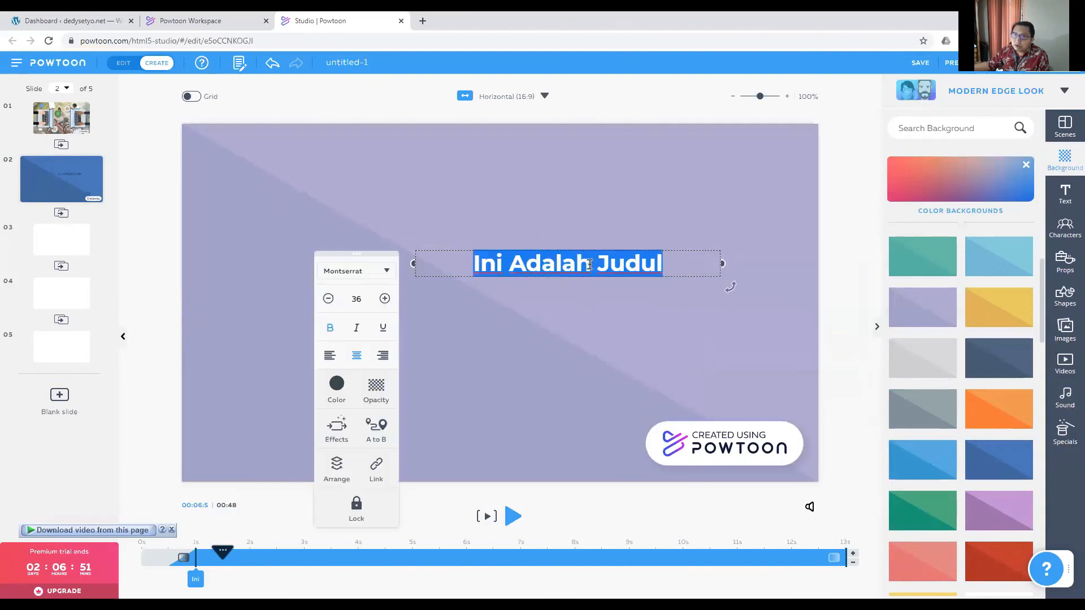
click(582, 298)
click(558, 276)
drag(559, 275, 366, 369)
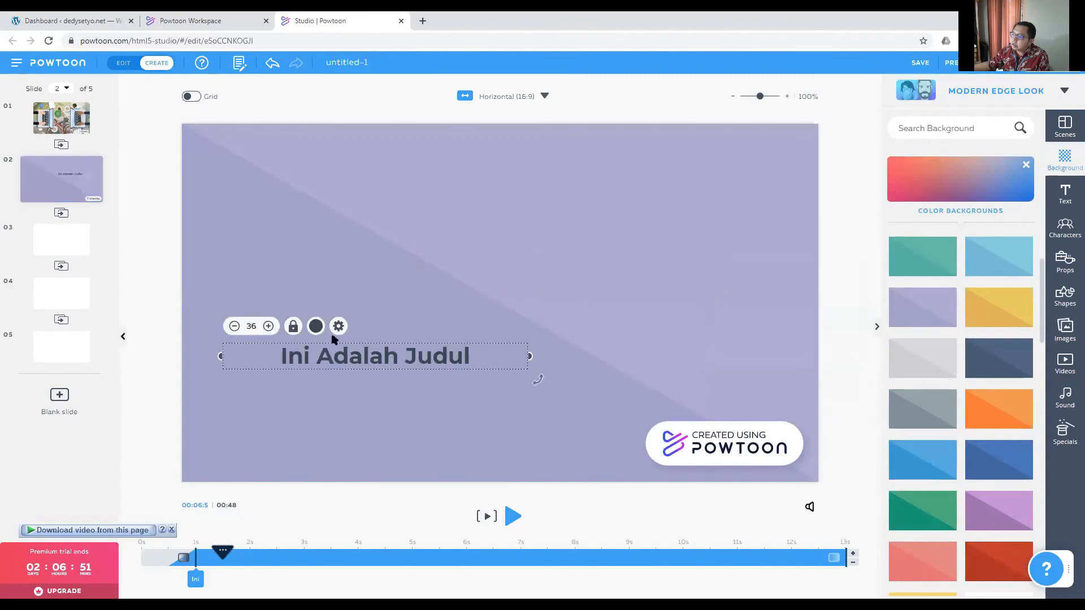
Change the title's text color to white (#FFFFFF)
click(316, 327)
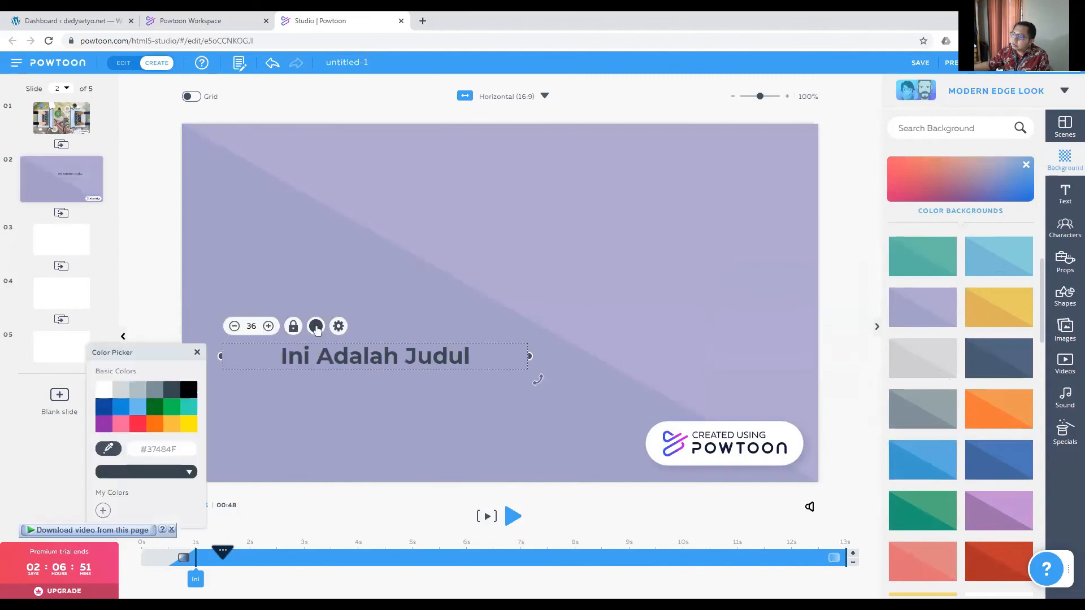
click(109, 395)
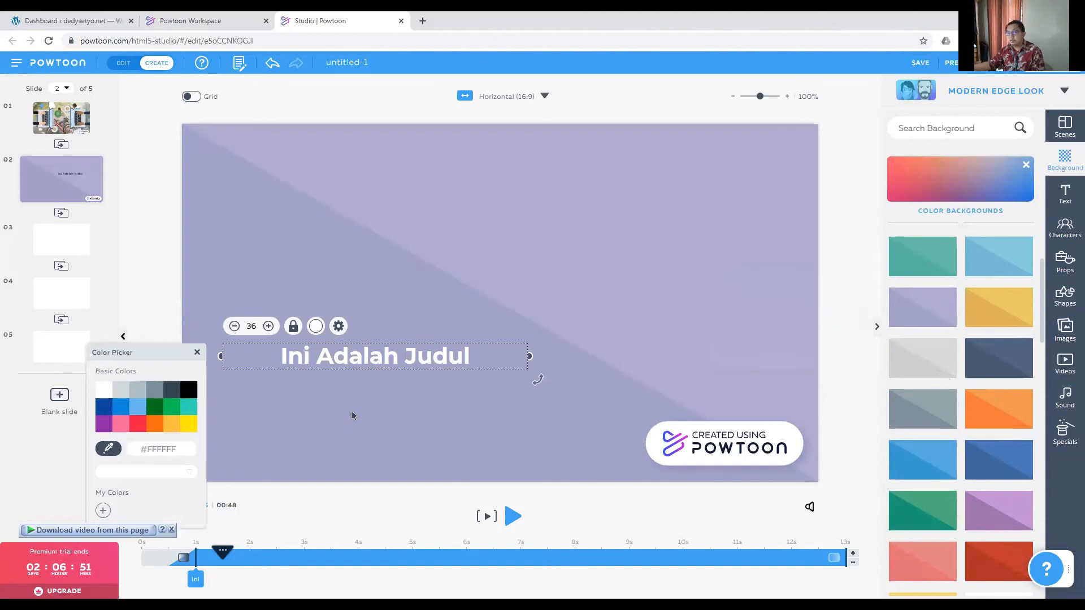
click(491, 355)
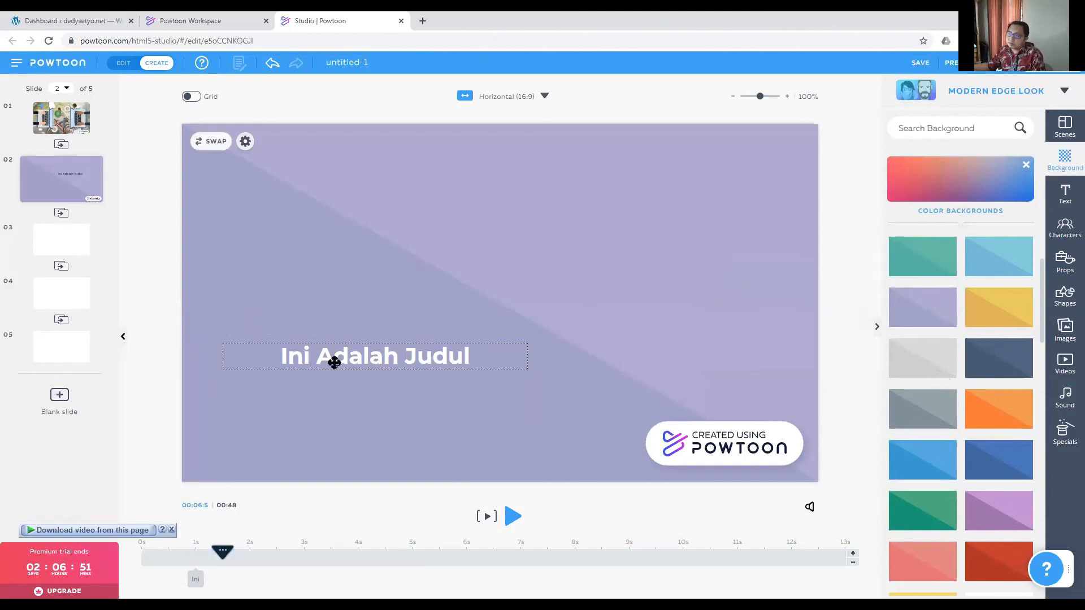
Move the title slightly up and to the left on the slide, and reopen the text library
click(344, 359)
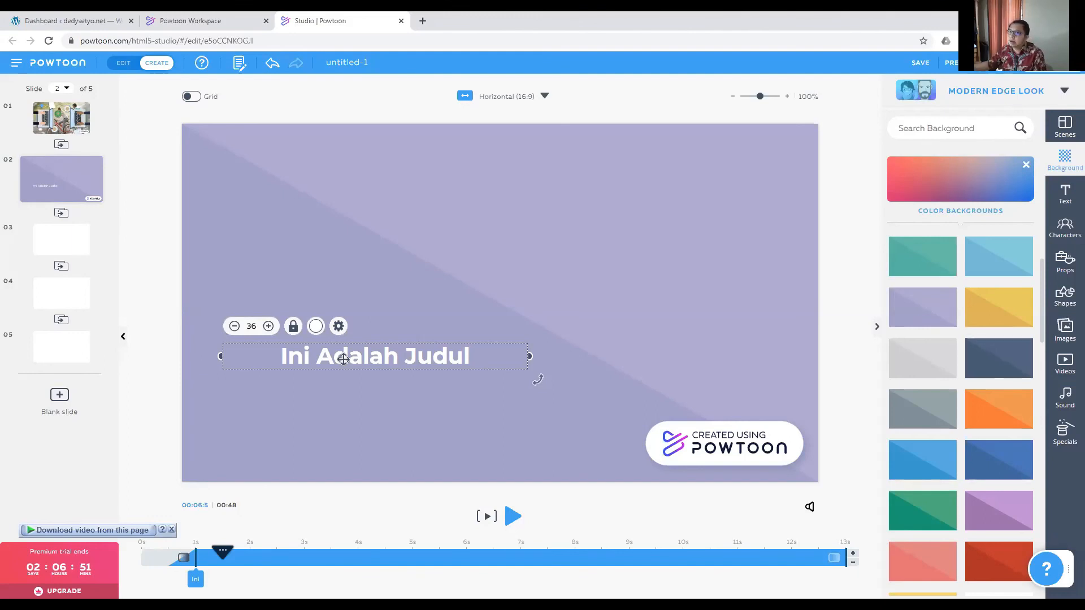
drag(406, 355, 407, 332)
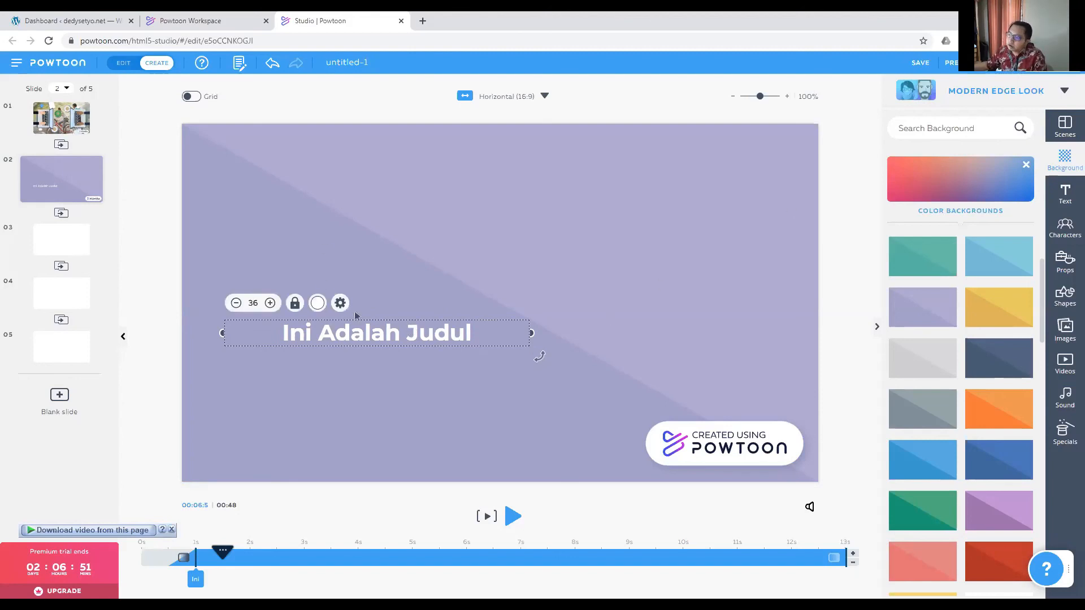
drag(384, 332, 373, 325)
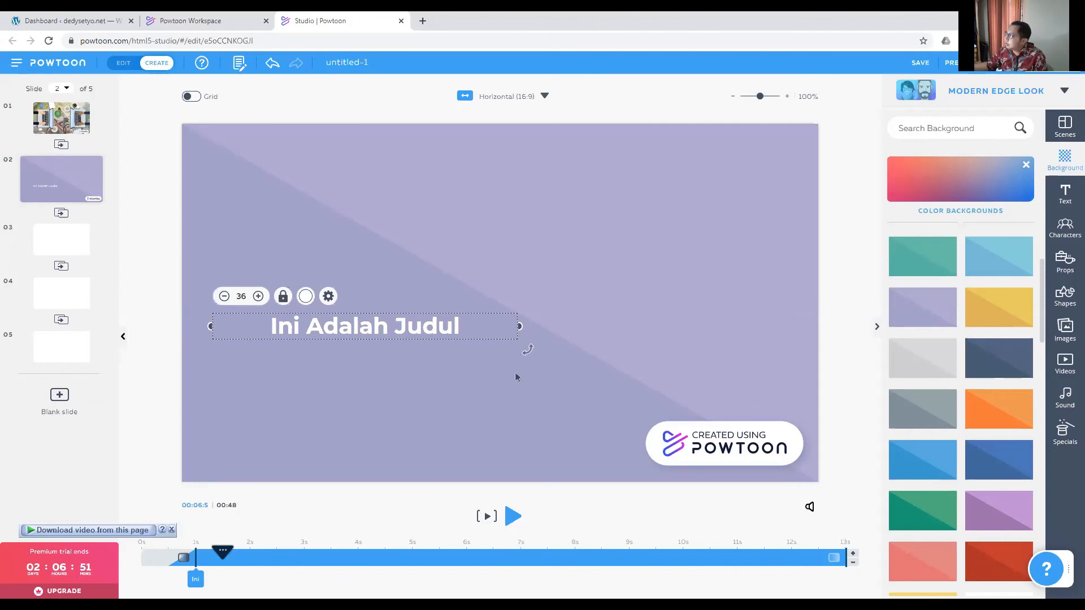
click(1066, 194)
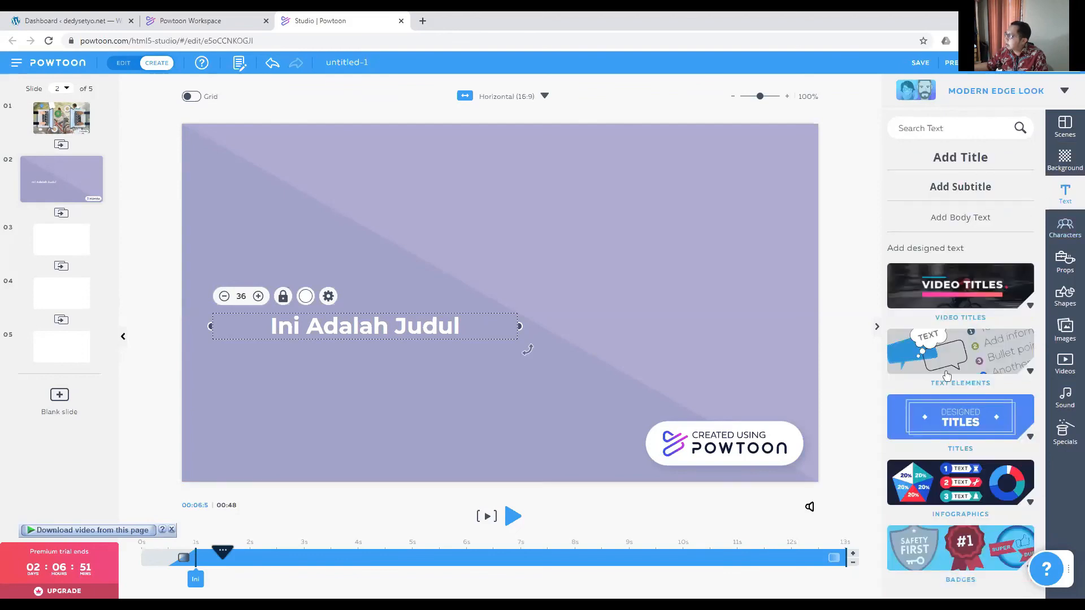